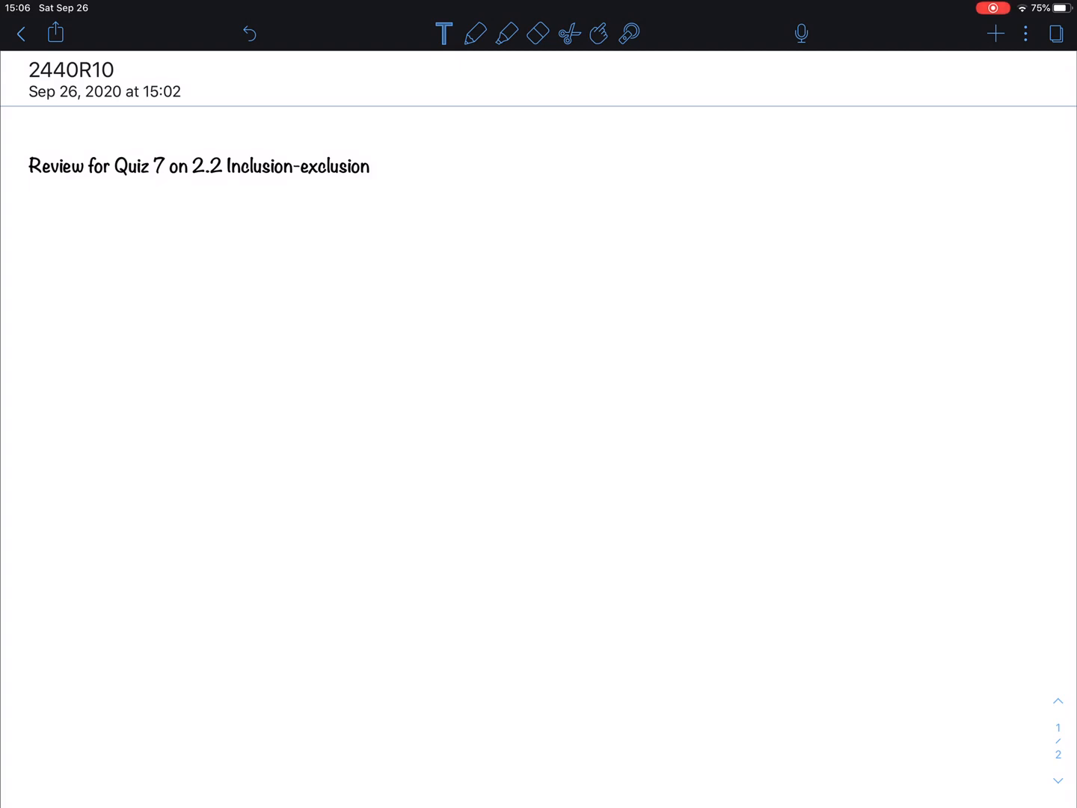
Step: Switch from the text tool to the pen for handwriting on the quiz review page
left_click(476, 33)
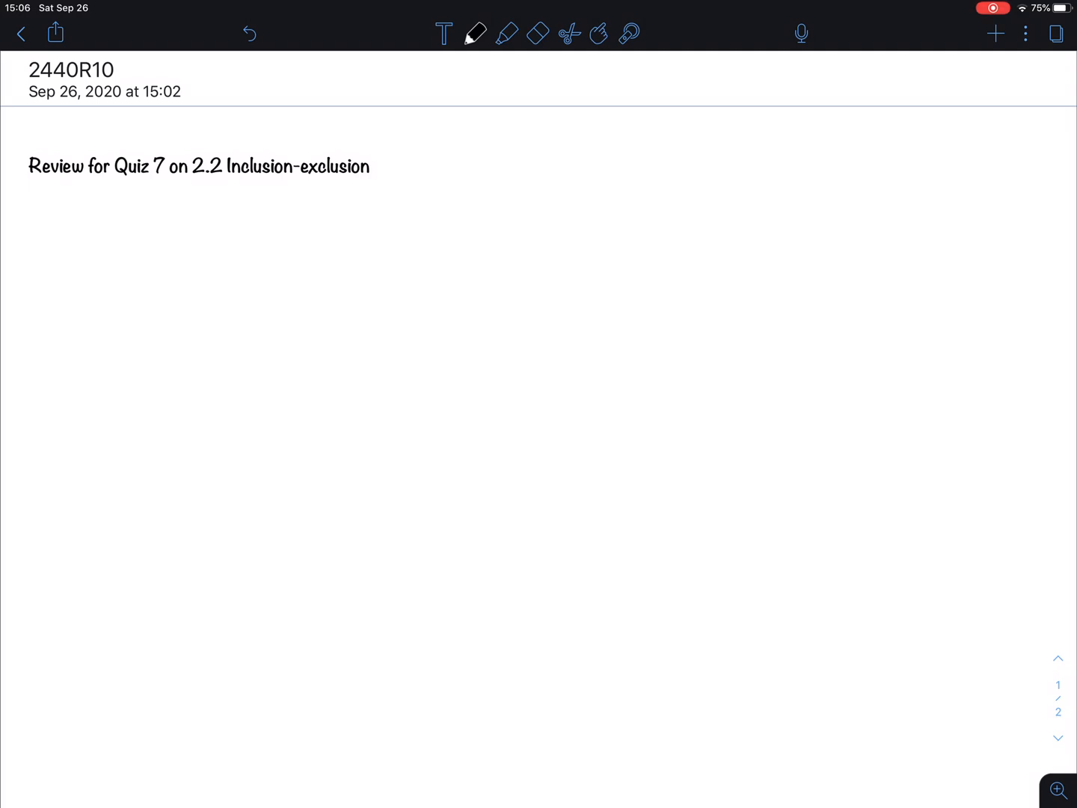
Step: Handwrite the heading BLUE TEAM below the note title
mouse_move(178, 223)
left_mouse_down()
mouse_move(186, 244)
mouse_move(246, 229)
left_mouse_up()
mouse_move(255, 227)
left_mouse_down()
mouse_move(254, 242)
mouse_move(253, 233)
mouse_move(356, 238)
left_mouse_up()
left_click(302, 227)
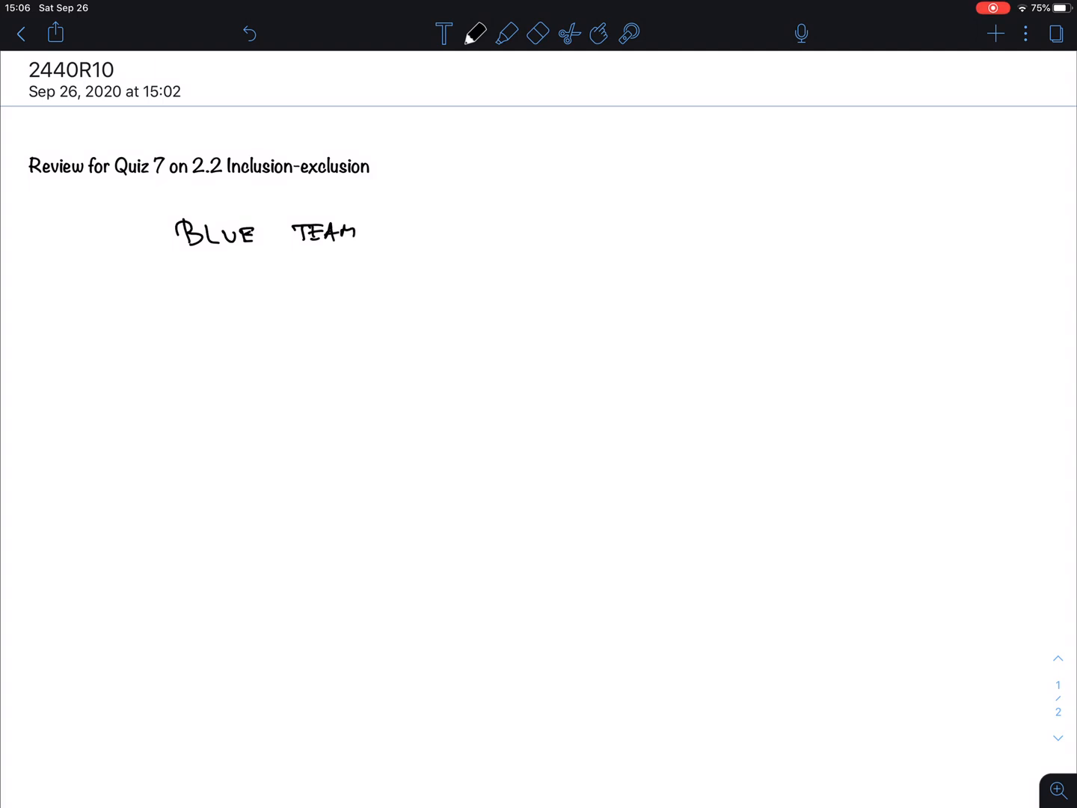
Step: Handwrite BLUE SOCKS at the upper right beside the heading
left_click_drag(488, 185, 489, 206)
mouse_move(488, 185)
left_mouse_down()
mouse_move(491, 204)
mouse_move(526, 190)
left_mouse_up()
mouse_move(532, 185)
left_mouse_down()
mouse_move(542, 199)
mouse_move(576, 198)
left_mouse_up()
left_click(590, 184)
mouse_move(599, 188)
left_mouse_down()
mouse_move(591, 197)
mouse_move(604, 197)
left_mouse_up()
left_click_drag(623, 181, 634, 199)
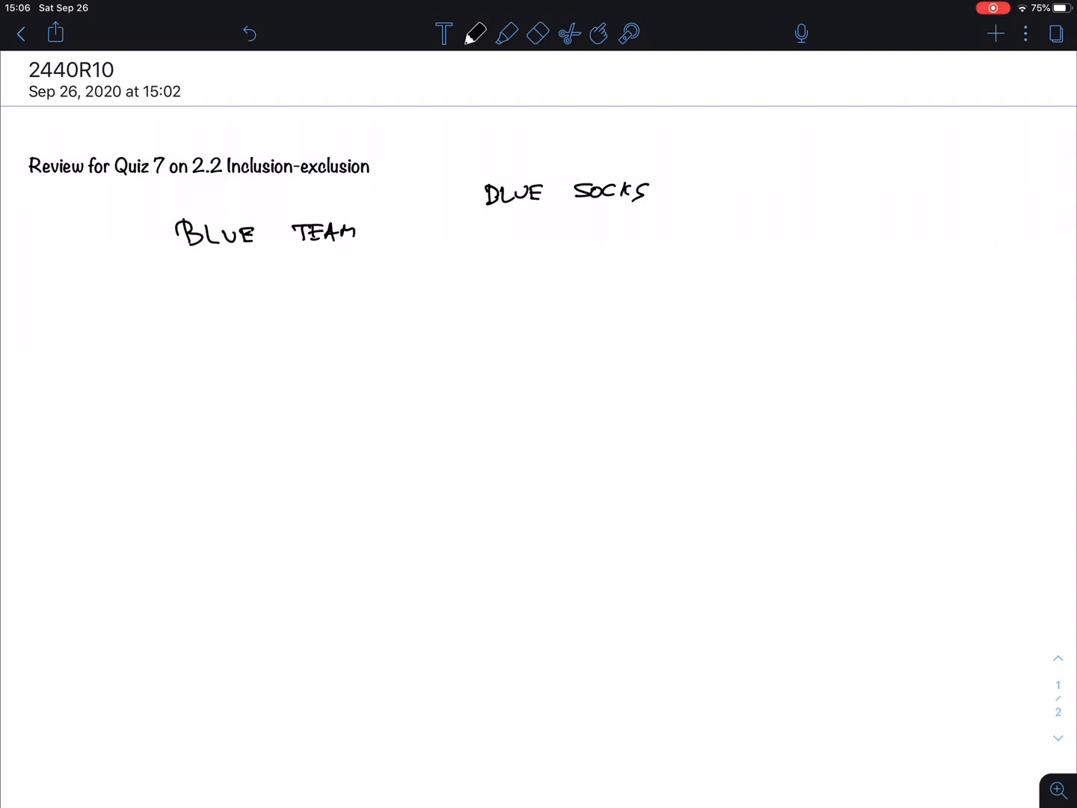
mouse_move(486, 248)
left_mouse_down()
mouse_move(489, 268)
mouse_move(517, 266)
left_mouse_up()
Step: Handwrite BLUE SHIRTS below the blue socks label
mouse_move(518, 250)
left_mouse_down()
mouse_move(550, 266)
mouse_move(578, 262)
left_mouse_up()
mouse_move(602, 247)
left_mouse_down()
mouse_move(596, 263)
mouse_move(611, 262)
left_mouse_up()
mouse_move(617, 249)
left_mouse_down()
mouse_move(626, 262)
mouse_move(643, 247)
left_mouse_up()
left_click_drag(631, 250, 639, 263)
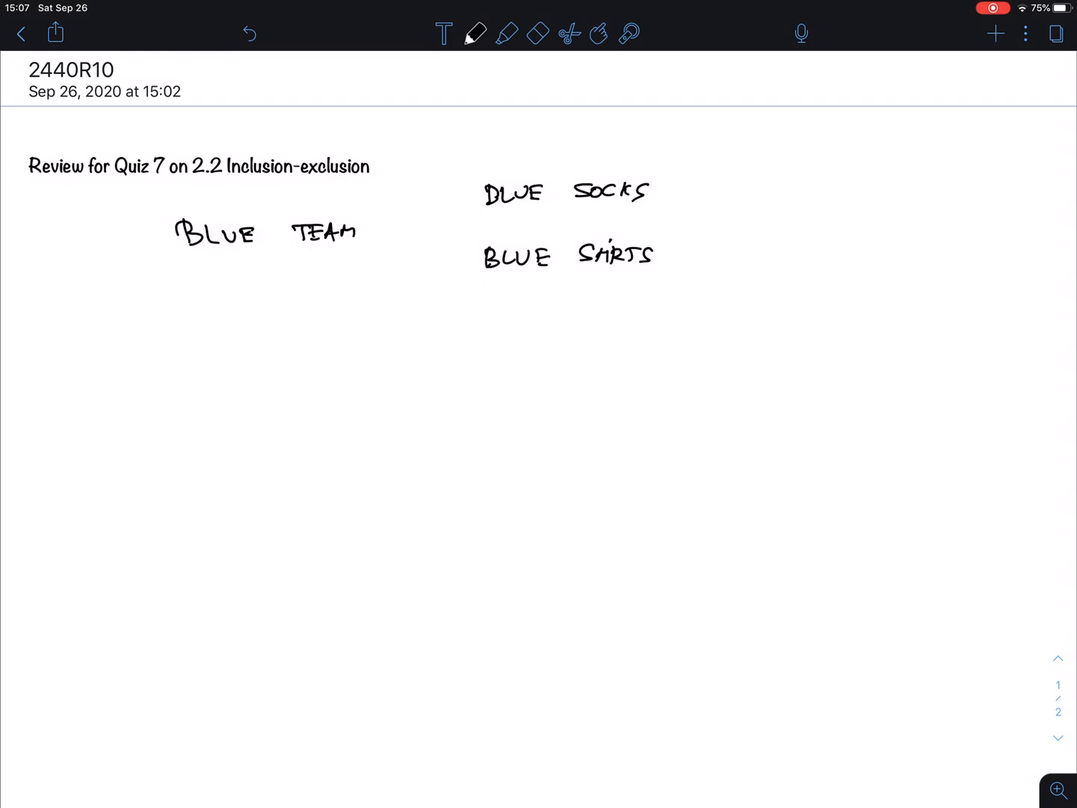
Step: Handwrite the line 7 PLAYERS BLUE SOCKS below the labels
mouse_move(382, 317)
left_mouse_down()
mouse_move(388, 341)
mouse_move(401, 328)
mouse_move(454, 335)
left_mouse_up()
mouse_move(470, 323)
left_mouse_down()
mouse_move(484, 337)
mouse_move(552, 338)
left_mouse_up()
left_click_drag(655, 323, 659, 341)
mouse_move(676, 327)
left_mouse_down()
mouse_move(685, 342)
mouse_move(707, 329)
mouse_move(723, 340)
left_mouse_up()
mouse_move(787, 326)
left_mouse_down()
mouse_move(796, 325)
mouse_move(772, 338)
left_mouse_up()
left_click_drag(798, 328, 815, 336)
left_click_drag(829, 320, 838, 335)
left_click_drag(858, 322, 846, 341)
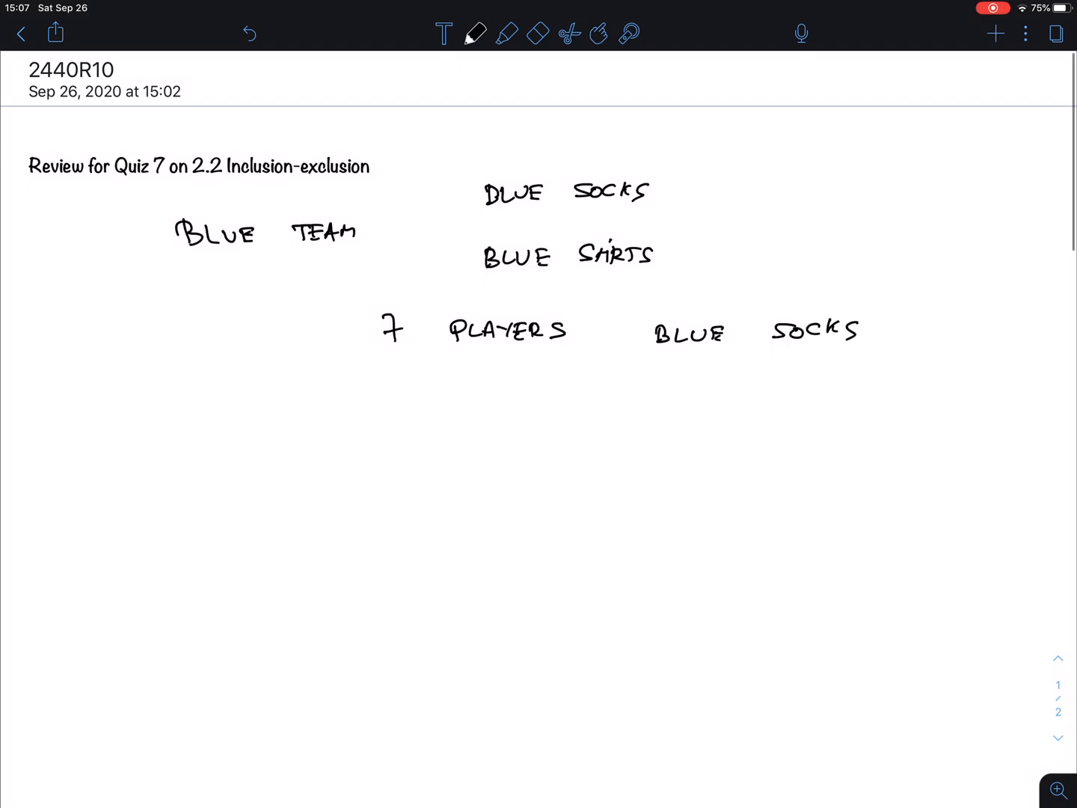
left_click_drag(409, 381, 406, 380)
Step: Handwrite the line 8 ___ — SHIRTS beneath the 7 players row
left_click_drag(479, 401, 567, 396)
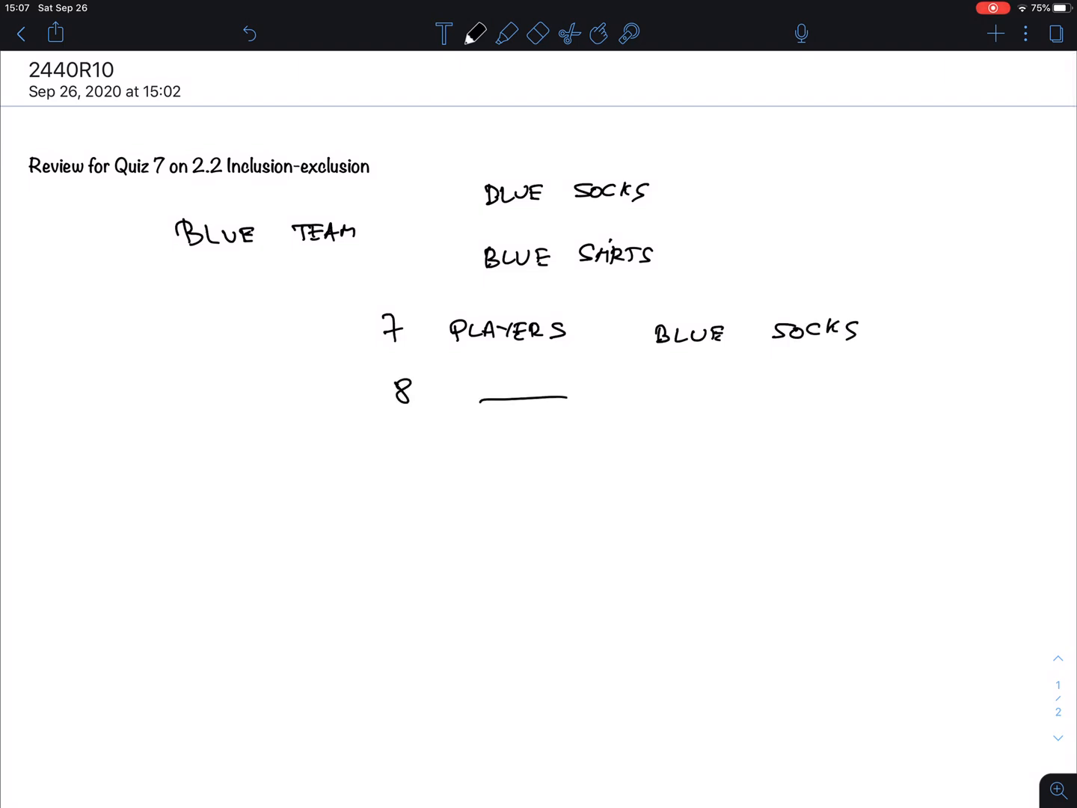
left_click_drag(665, 390, 710, 388)
mouse_move(788, 376)
left_mouse_down()
mouse_move(772, 396)
mouse_move(831, 389)
left_mouse_up()
mouse_move(837, 382)
left_mouse_down()
mouse_move(838, 393)
mouse_move(848, 380)
left_mouse_up()
left_click_drag(858, 379, 846, 396)
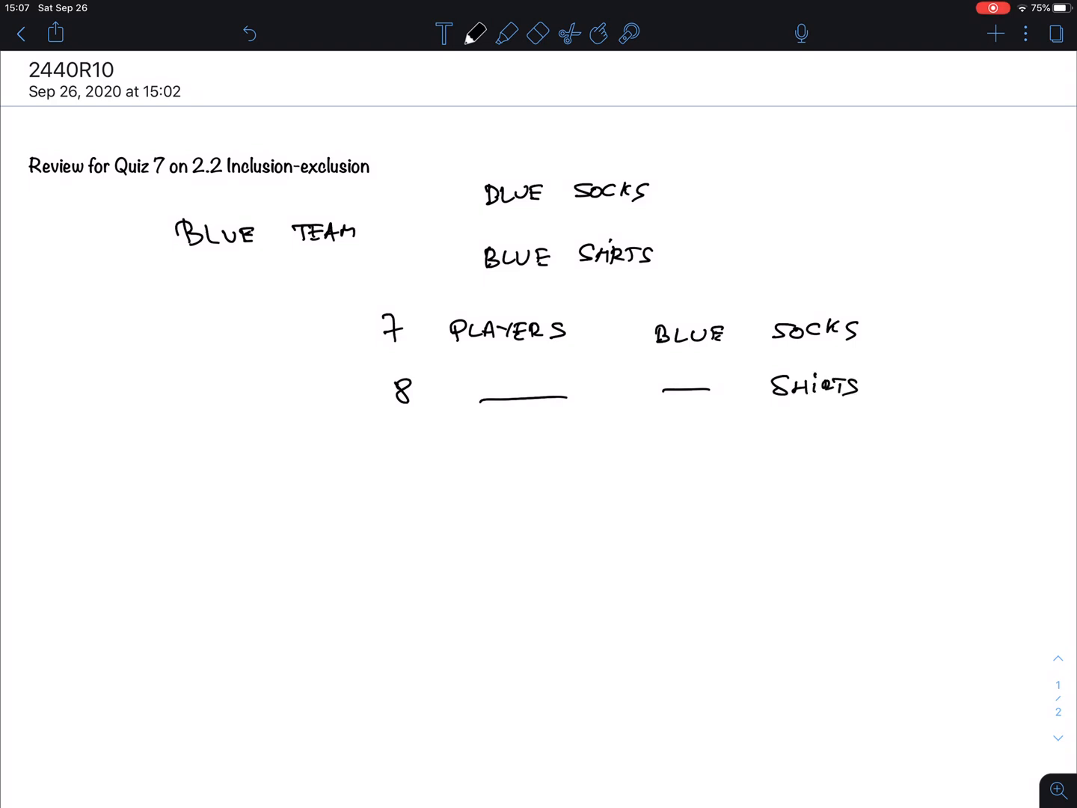
Step: Handwrite the line 3 ___ WERE BOTH beneath the 8 row
mouse_move(390, 443)
left_mouse_down()
mouse_move(404, 451)
mouse_move(392, 463)
left_mouse_up()
left_click_drag(471, 459, 591, 455)
mouse_move(663, 437)
left_mouse_down()
mouse_move(745, 430)
mouse_move(744, 444)
mouse_move(808, 446)
left_mouse_up()
left_click_drag(809, 429, 845, 437)
left_click_drag(846, 427, 846, 449)
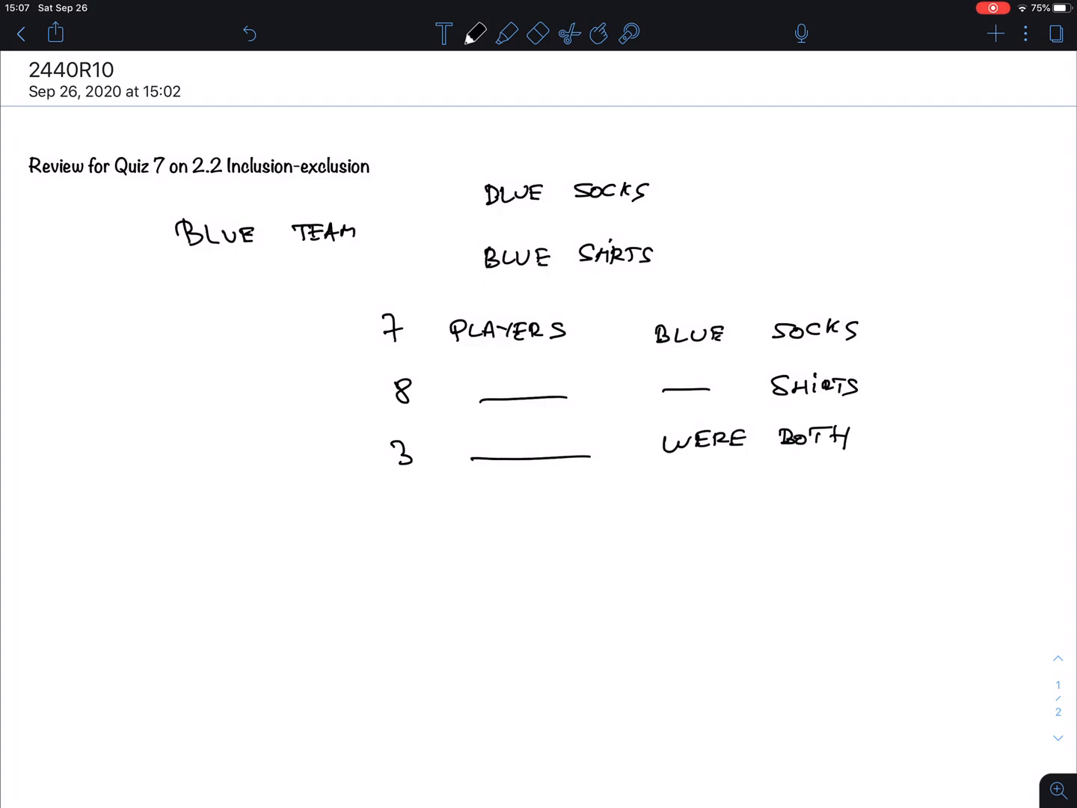
scroll(538, 420, "down", 2)
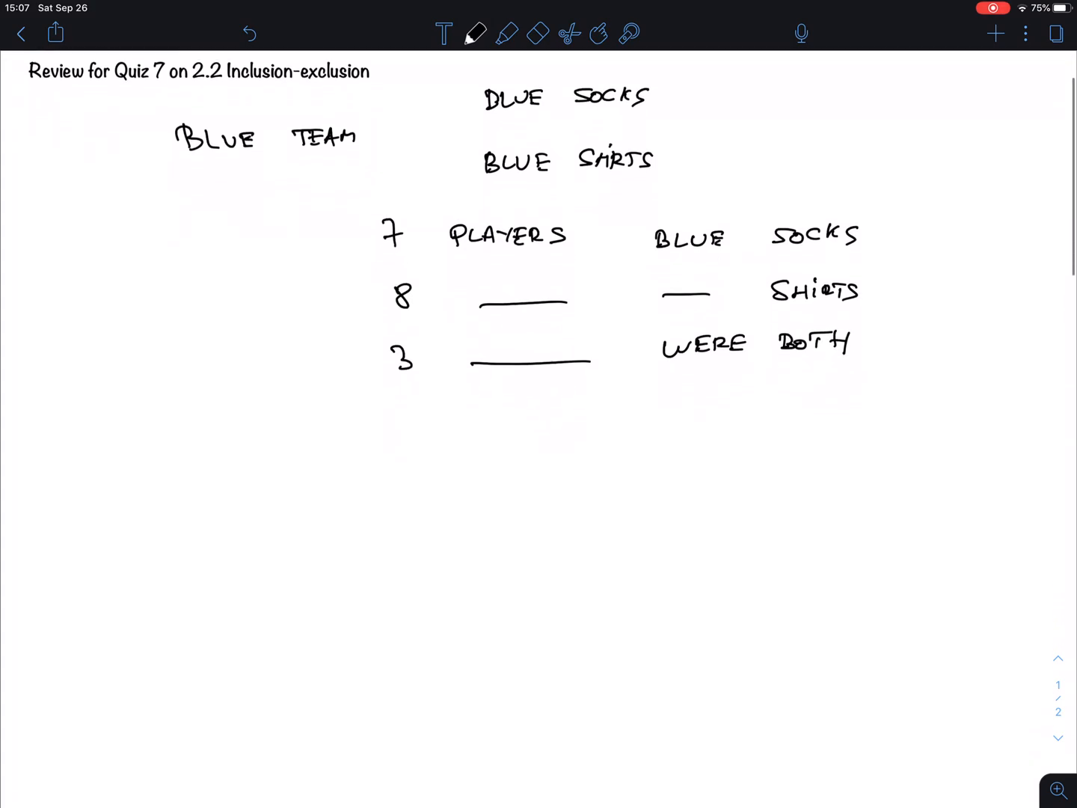
Step: Handwrite HOW MANY PLAYERS ON below the counts
mouse_move(184, 412)
left_mouse_down()
mouse_move(185, 438)
mouse_move(201, 436)
left_mouse_up()
mouse_move(212, 422)
left_mouse_down()
mouse_move(312, 432)
mouse_move(356, 420)
left_mouse_up()
mouse_move(350, 419)
left_mouse_down()
mouse_move(357, 432)
mouse_move(414, 425)
left_mouse_up()
mouse_move(431, 415)
left_mouse_down()
mouse_move(445, 431)
mouse_move(475, 421)
left_mouse_up()
mouse_move(484, 414)
left_mouse_down()
mouse_move(476, 430)
mouse_move(599, 420)
left_mouse_up()
mouse_move(604, 425)
left_mouse_down()
mouse_move(621, 413)
mouse_move(673, 420)
left_mouse_up()
Step: Finish the question with BLUE TEAM? and change SHIRTS to T-SHIRTS
mouse_move(683, 404)
left_mouse_down()
mouse_move(696, 420)
mouse_move(715, 409)
mouse_move(727, 421)
mouse_move(779, 395)
left_mouse_up()
mouse_move(768, 398)
left_mouse_down()
mouse_move(771, 417)
mouse_move(785, 416)
left_mouse_up()
mouse_move(801, 414)
left_mouse_down()
mouse_move(808, 398)
mouse_move(815, 413)
mouse_move(843, 409)
left_mouse_up()
mouse_move(869, 376)
left_mouse_down()
mouse_move(883, 384)
mouse_move(881, 397)
left_mouse_up()
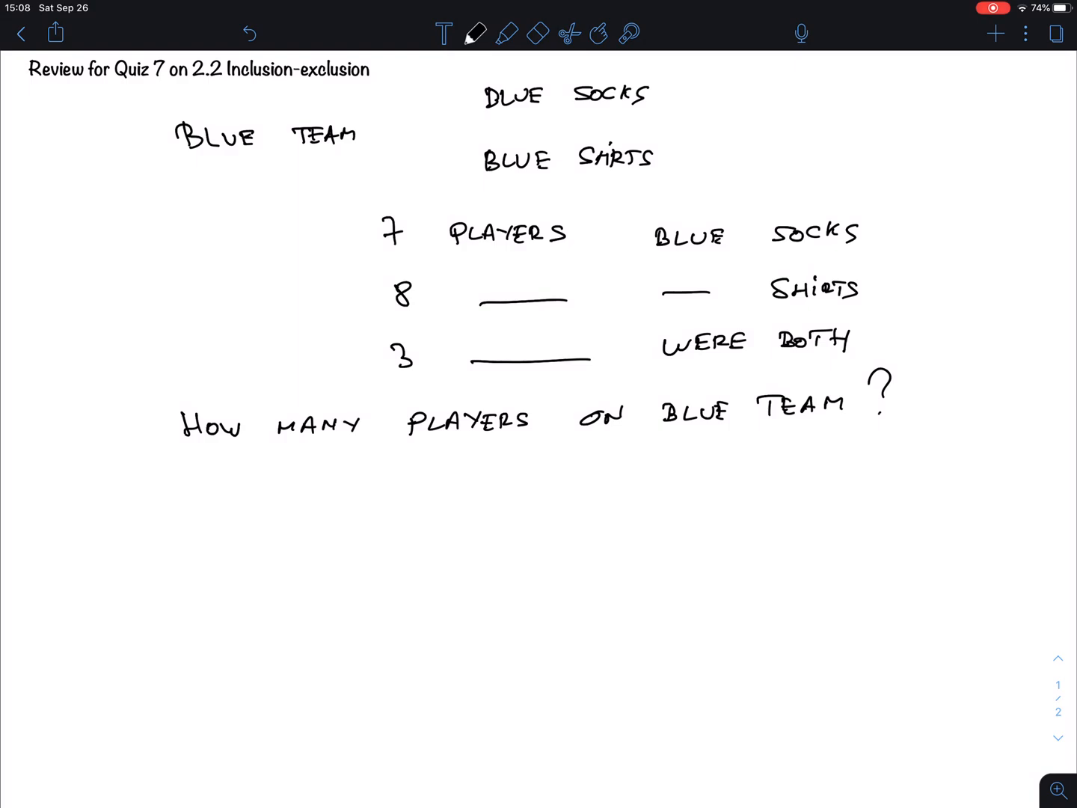
left_click_drag(745, 279, 745, 296)
left_click_drag(731, 279, 766, 288)
Step: Define set S = {blue sock} below the question
mouse_move(143, 492)
left_mouse_down()
mouse_move(126, 518)
mouse_move(196, 506)
left_mouse_up()
mouse_move(180, 513)
left_mouse_down()
mouse_move(224, 521)
mouse_move(223, 534)
left_mouse_up()
mouse_move(246, 492)
left_mouse_down()
mouse_move(246, 512)
mouse_move(269, 503)
mouse_move(271, 515)
left_mouse_up()
left_click_drag(273, 504, 322, 513)
left_click_drag(345, 501, 405, 531)
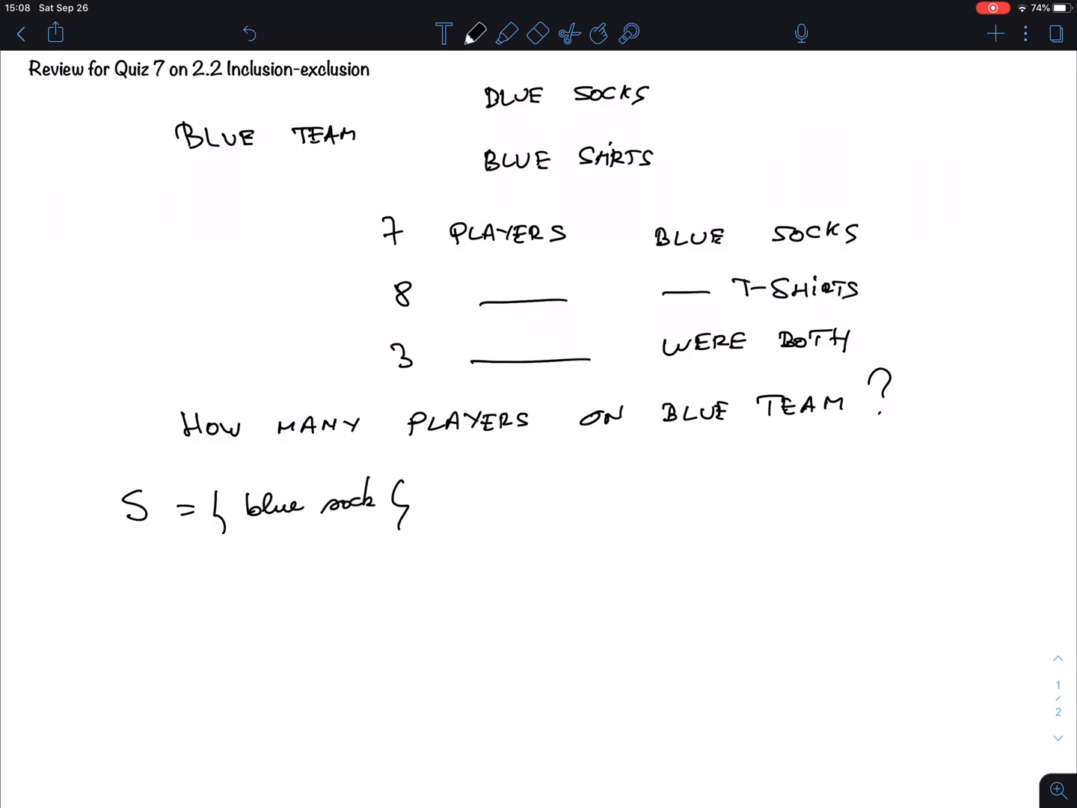
Step: Define set T = {blue t-shirt} below S
left_click_drag(132, 555, 135, 579)
left_click_drag(120, 555, 185, 570)
mouse_move(216, 549)
left_mouse_down()
mouse_move(220, 589)
mouse_move(271, 565)
mouse_move(327, 568)
left_mouse_up()
mouse_move(317, 558)
left_mouse_down()
mouse_move(431, 555)
mouse_move(431, 582)
left_mouse_up()
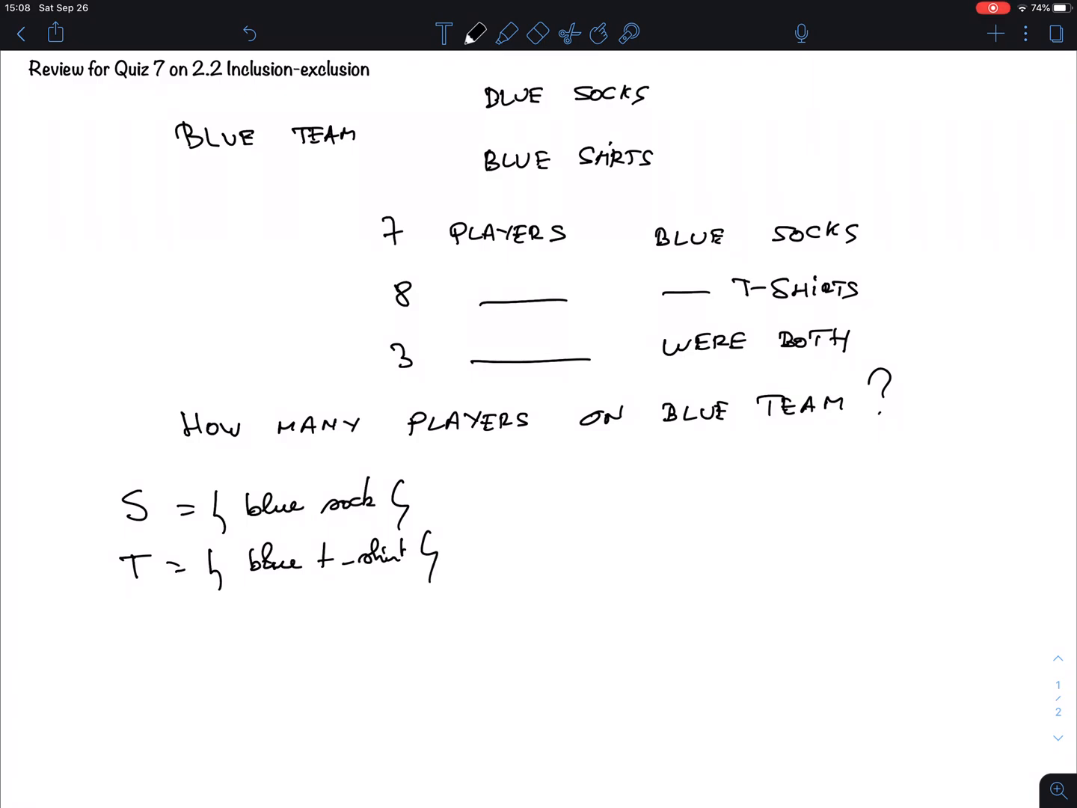
Step: Note |S| = 7 beside the definitions and underline PLAYERS ON BLUE TEAM
mouse_move(579, 469)
left_mouse_down()
mouse_move(579, 511)
mouse_move(690, 482)
mouse_move(688, 493)
mouse_move(730, 498)
mouse_move(741, 486)
left_mouse_up()
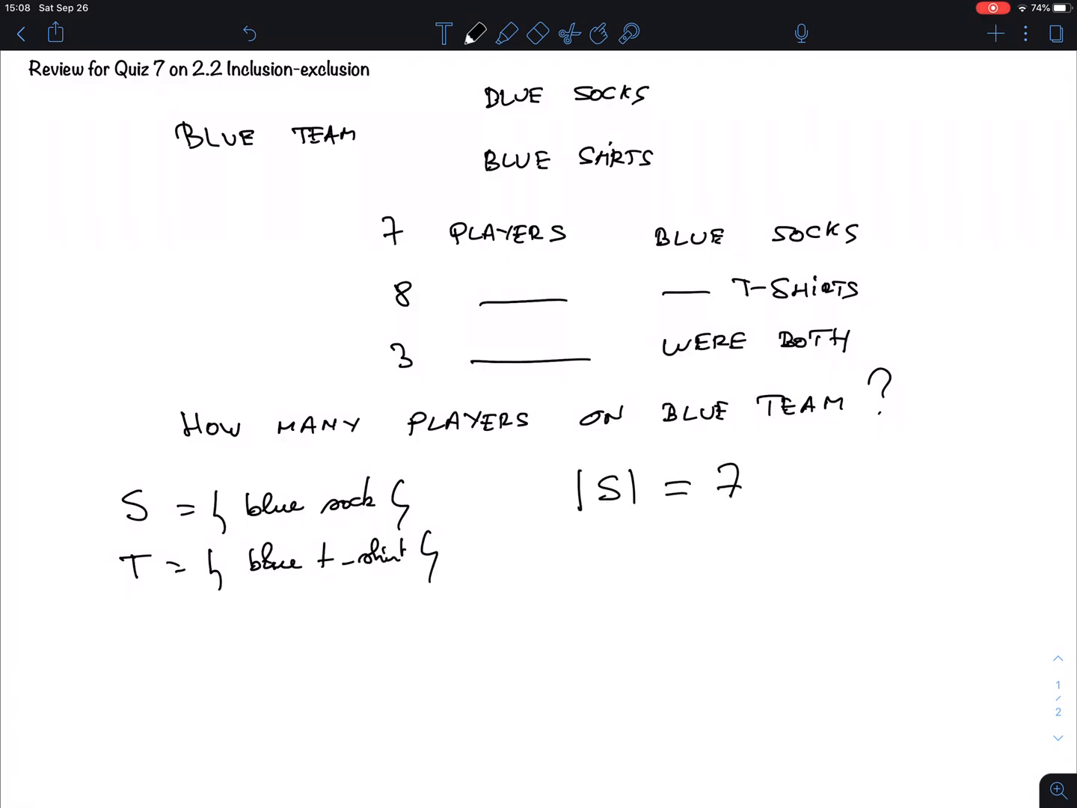
scroll(539, 378, "down", 3)
mouse_move(586, 433)
left_mouse_down()
mouse_move(585, 465)
mouse_move(607, 458)
mouse_move(619, 434)
left_mouse_up()
mouse_move(626, 434)
left_mouse_down()
mouse_move(626, 455)
mouse_move(673, 441)
left_mouse_up()
left_click_drag(656, 449, 718, 430)
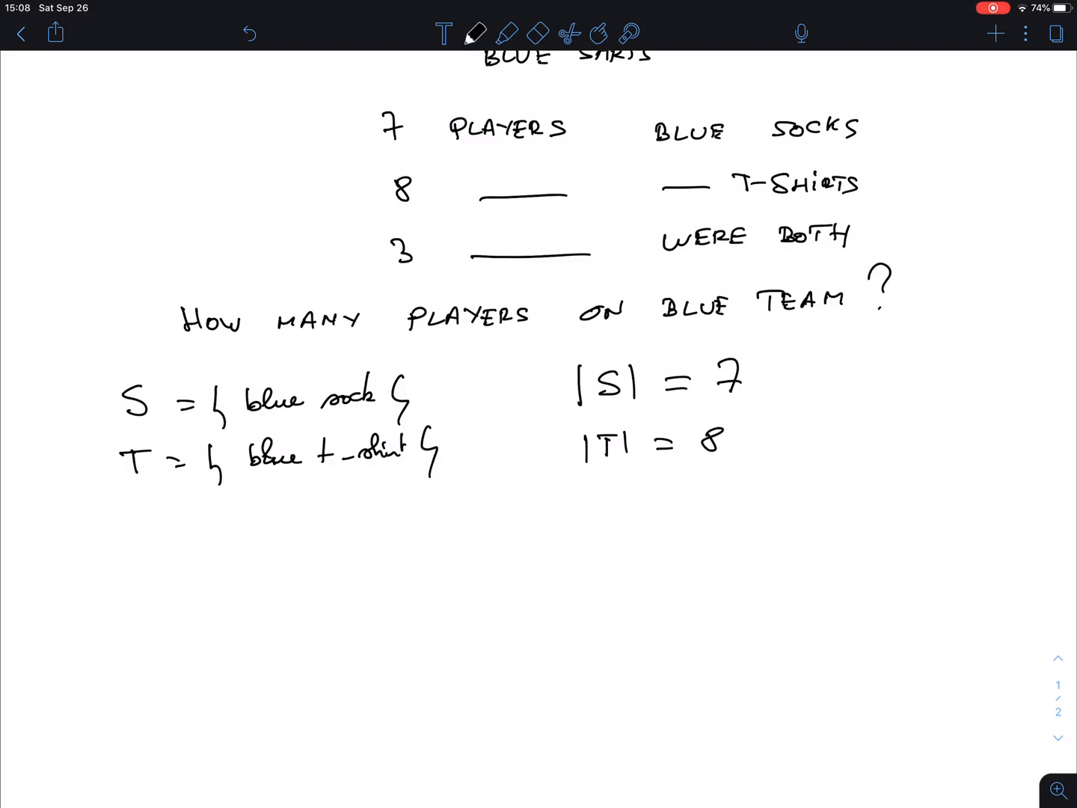
scroll(538, 337, "up", 2)
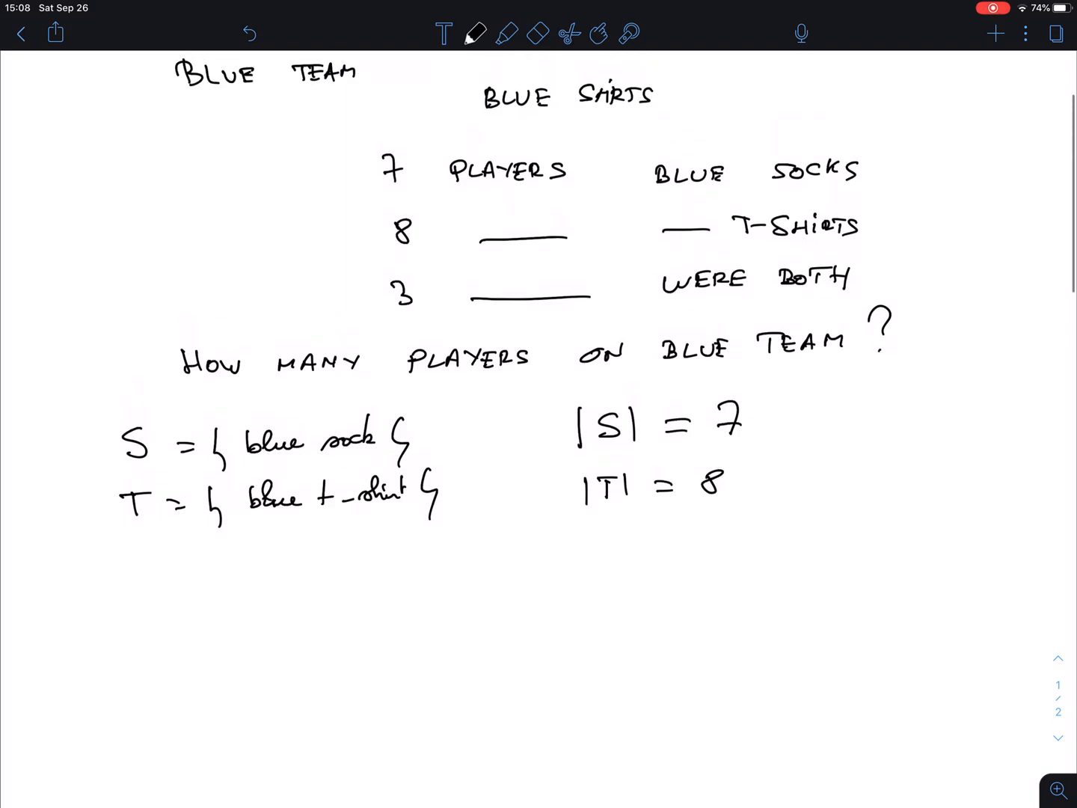
scroll(539, 337, "down", 1)
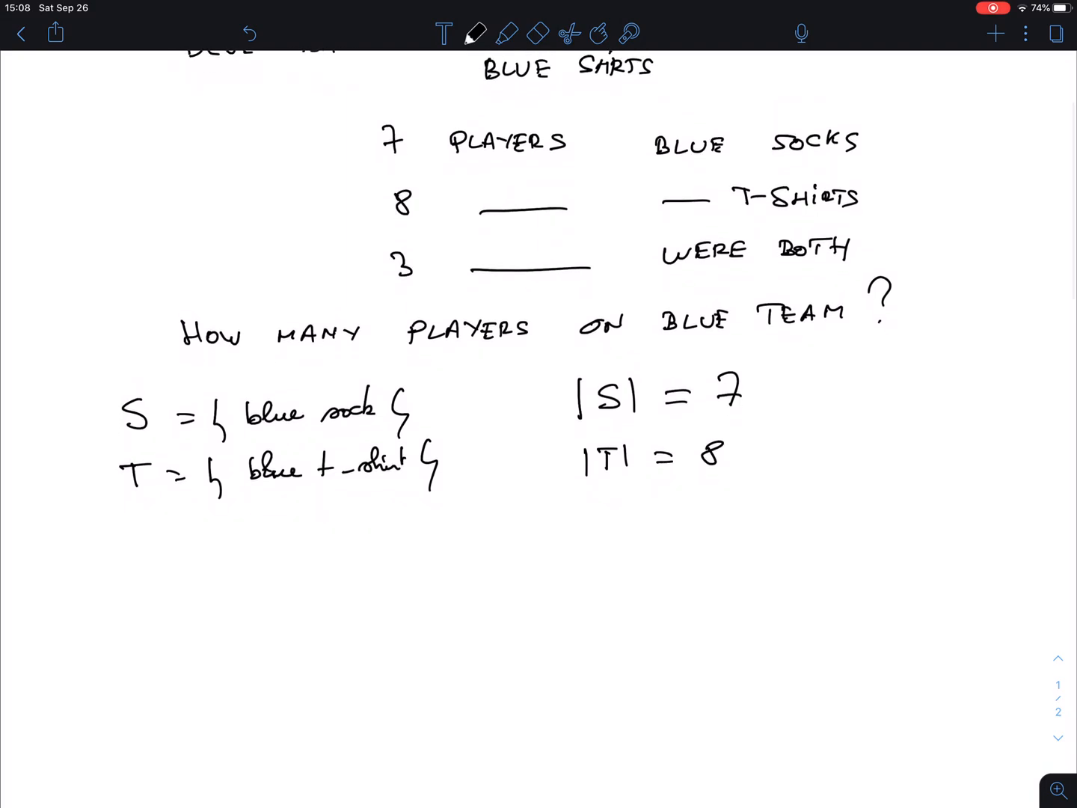
left_click_drag(434, 349, 834, 338)
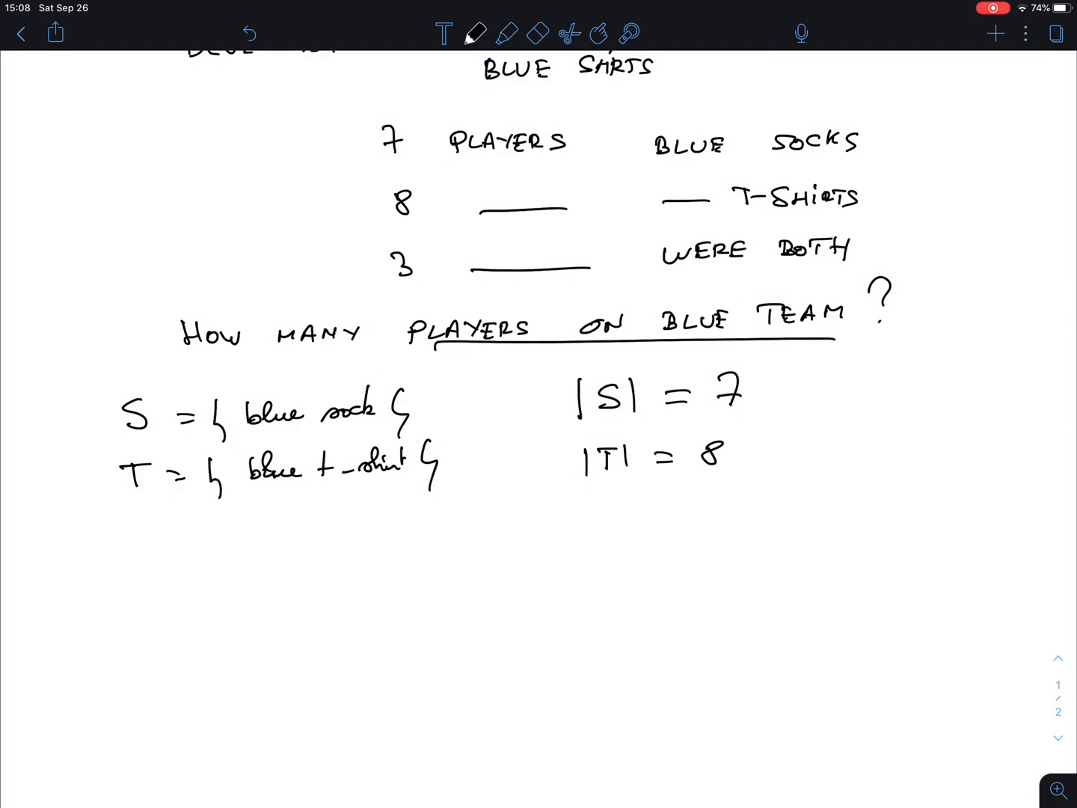
Step: Handwrite |S ∪ T| = below the set definitions, leaving the right side blank
left_click_drag(302, 537, 302, 577)
left_click_drag(348, 542, 328, 565)
mouse_move(360, 552)
left_mouse_down()
mouse_move(365, 566)
mouse_move(380, 550)
left_mouse_up()
mouse_move(404, 541)
left_mouse_down()
mouse_move(404, 564)
mouse_move(419, 538)
mouse_move(453, 579)
left_mouse_up()
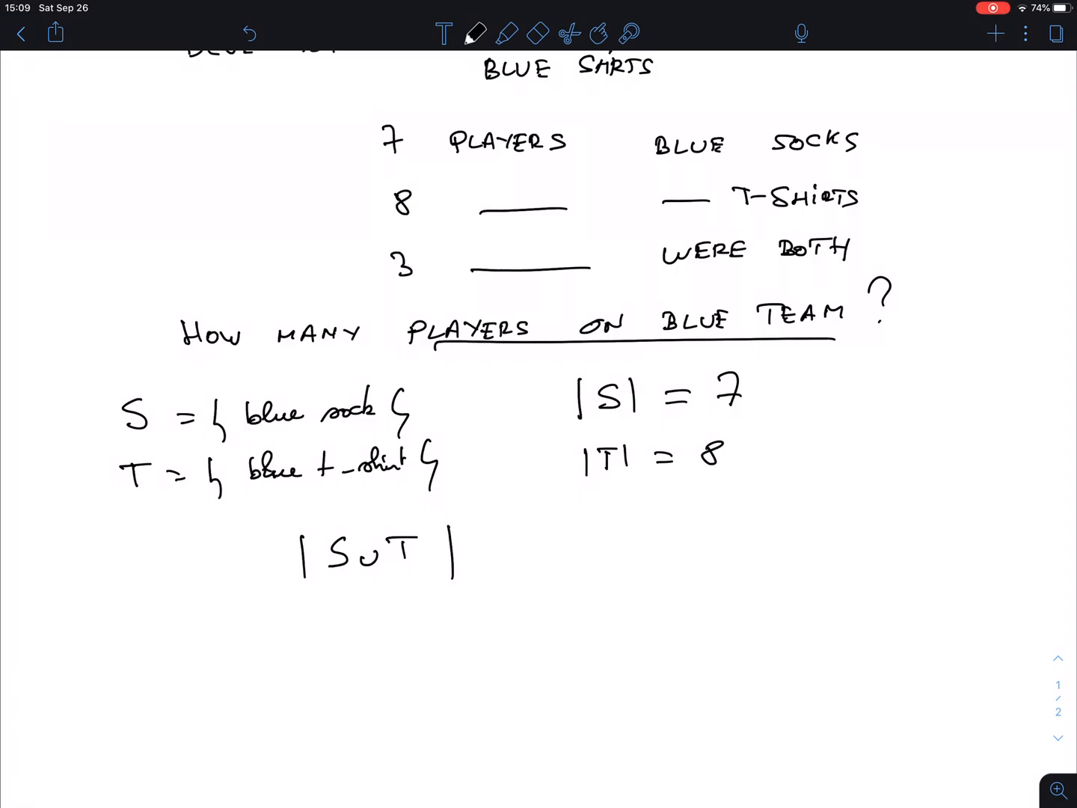
left_click_drag(493, 545, 512, 543)
left_click_drag(502, 555, 511, 554)
Step: Complete the formula as |S| + |T| − |S∩T| after the equals sign
mouse_move(555, 533)
left_mouse_down()
mouse_move(555, 566)
mouse_move(652, 557)
left_mouse_up()
mouse_move(642, 551)
left_mouse_down()
mouse_move(663, 547)
mouse_move(699, 563)
left_mouse_up()
mouse_move(730, 534)
left_mouse_down()
mouse_move(730, 552)
mouse_move(745, 532)
left_mouse_up()
mouse_move(762, 522)
left_mouse_down()
mouse_move(762, 558)
mouse_move(816, 531)
left_mouse_up()
scroll(539, 336, "down", 1)
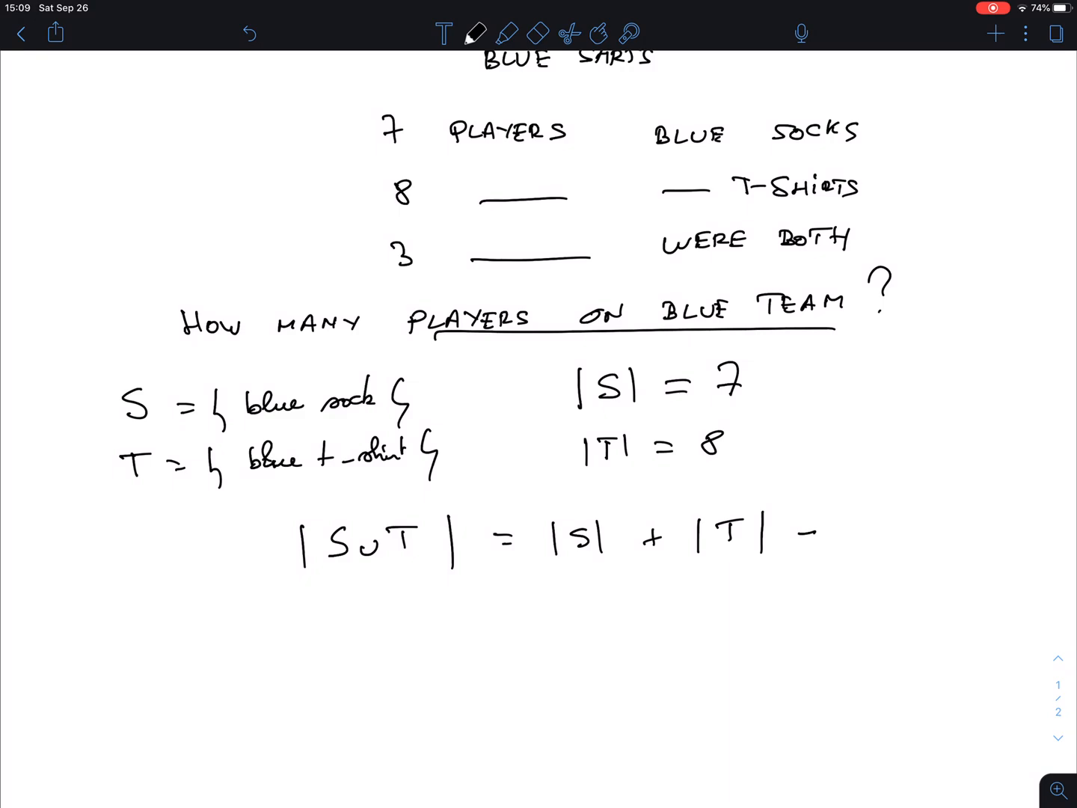
scroll(539, 336, "down", 1)
mouse_move(837, 509)
left_mouse_down()
mouse_move(837, 543)
mouse_move(857, 528)
mouse_move(913, 529)
left_mouse_up()
mouse_move(899, 510)
left_mouse_down()
mouse_move(926, 508)
mouse_move(944, 541)
left_mouse_up()
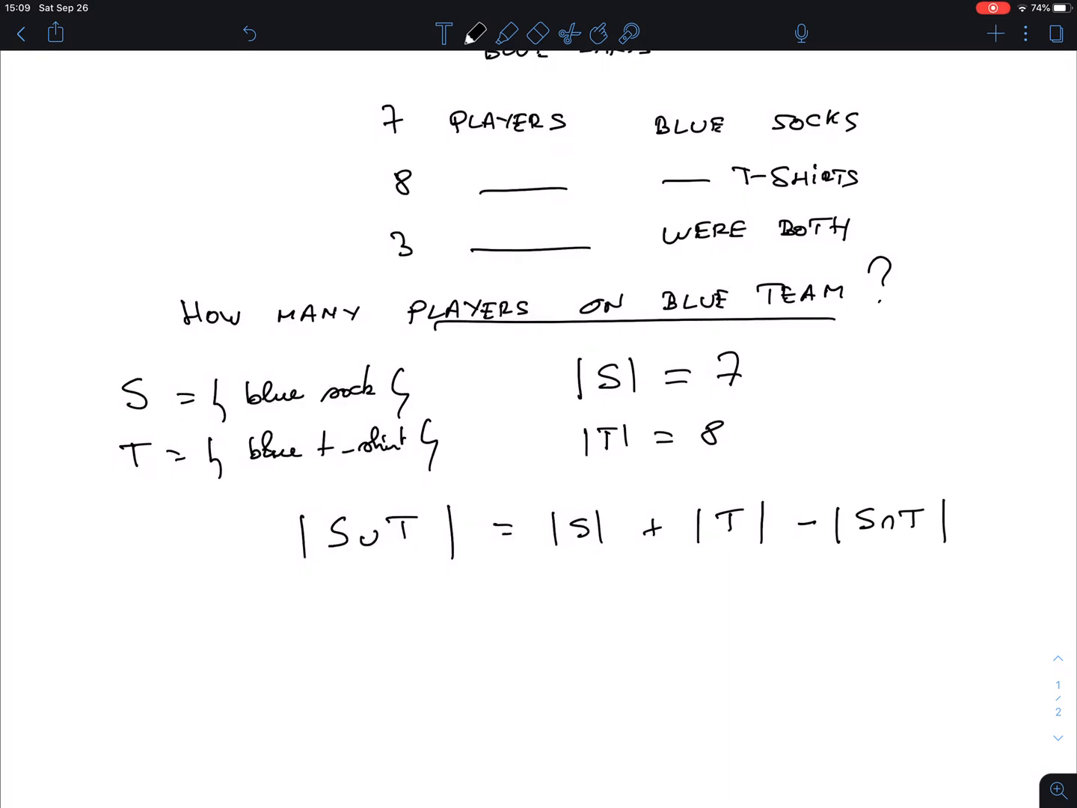
Step: Circle the 'both' line, correct WERE to WEAR, and note |S∩T| = 3 beside |S| = 7
mouse_move(833, 358)
left_mouse_down()
mouse_move(833, 395)
mouse_move(900, 386)
left_mouse_up()
mouse_move(887, 369)
left_mouse_down()
mouse_move(908, 366)
mouse_move(923, 399)
mouse_move(966, 369)
left_mouse_up()
left_click_drag(946, 379, 966, 378)
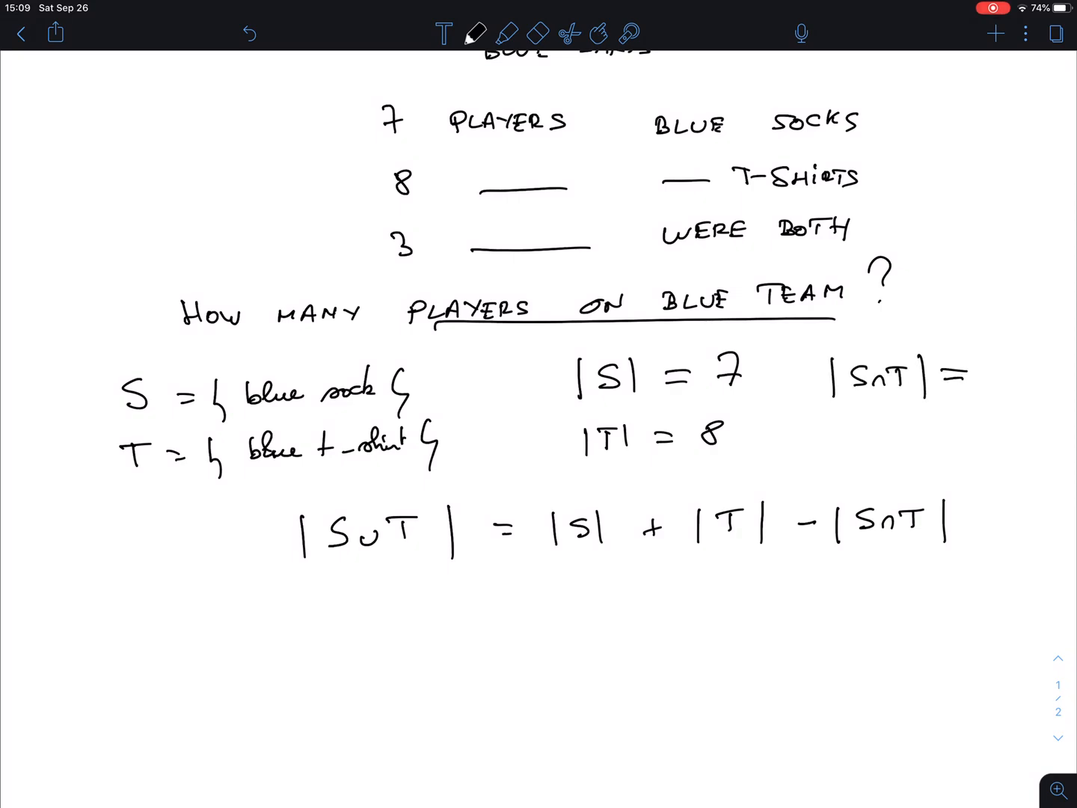
mouse_move(421, 218)
left_mouse_down()
mouse_move(350, 242)
mouse_move(875, 274)
mouse_move(440, 222)
left_mouse_up()
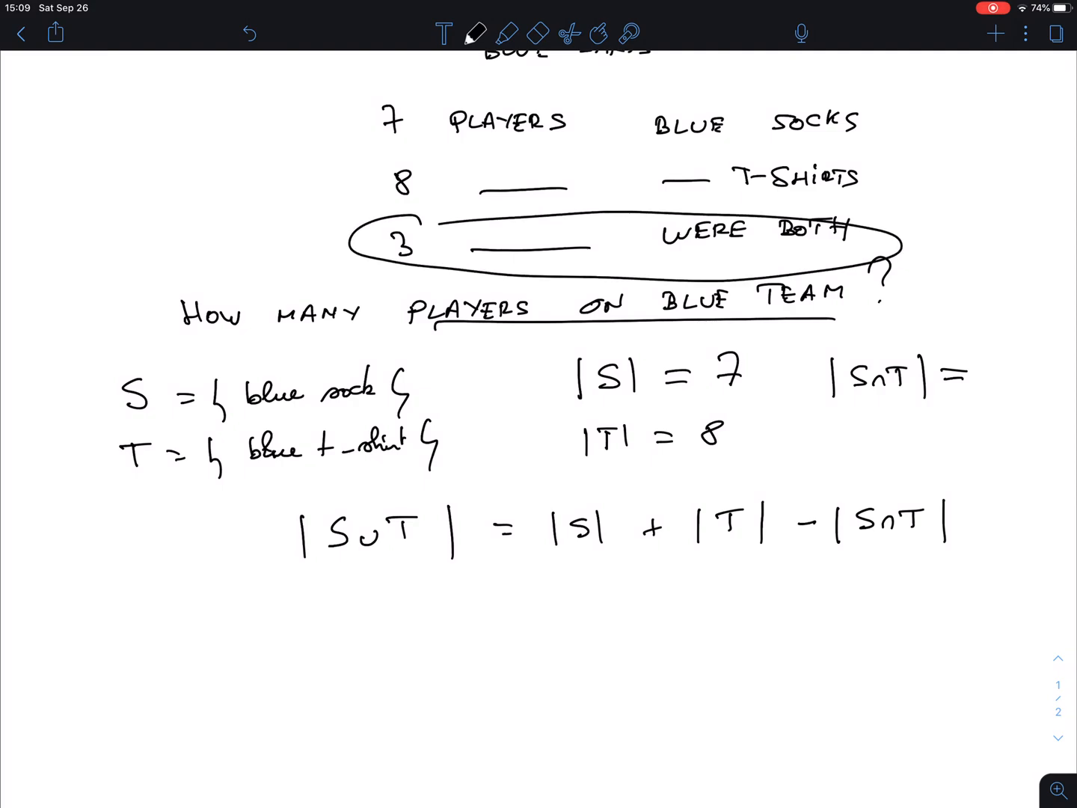
mouse_move(663, 243)
left_mouse_down()
mouse_move(697, 227)
mouse_move(742, 229)
mouse_move(678, 262)
mouse_move(694, 250)
left_mouse_up()
mouse_move(697, 249)
left_mouse_down()
mouse_move(696, 262)
mouse_move(739, 253)
mouse_move(741, 263)
left_mouse_up()
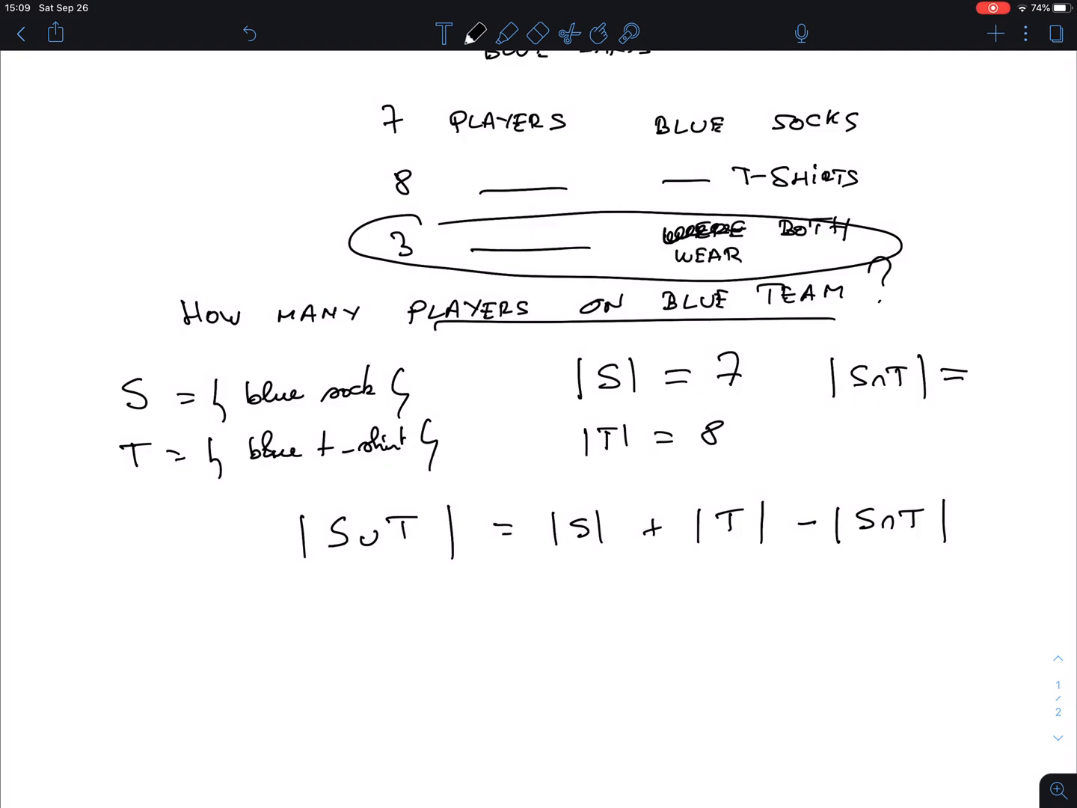
left_click_drag(981, 361, 983, 385)
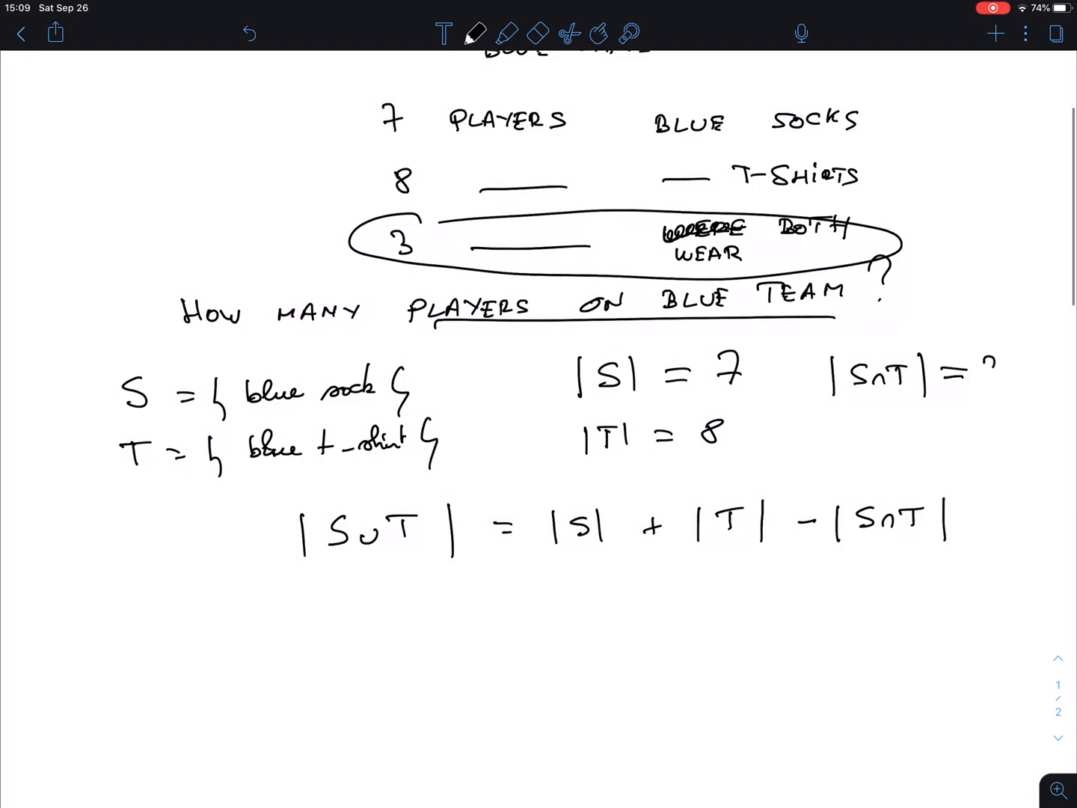
Step: Substitute the values below the formula: 7 + 8 − 3 = 12
left_click_drag(569, 579, 578, 602)
left_click_drag(650, 591, 790, 585)
mouse_move(803, 574)
left_mouse_down()
mouse_move(813, 596)
mouse_move(883, 578)
left_mouse_up()
left_click_drag(862, 584, 961, 594)
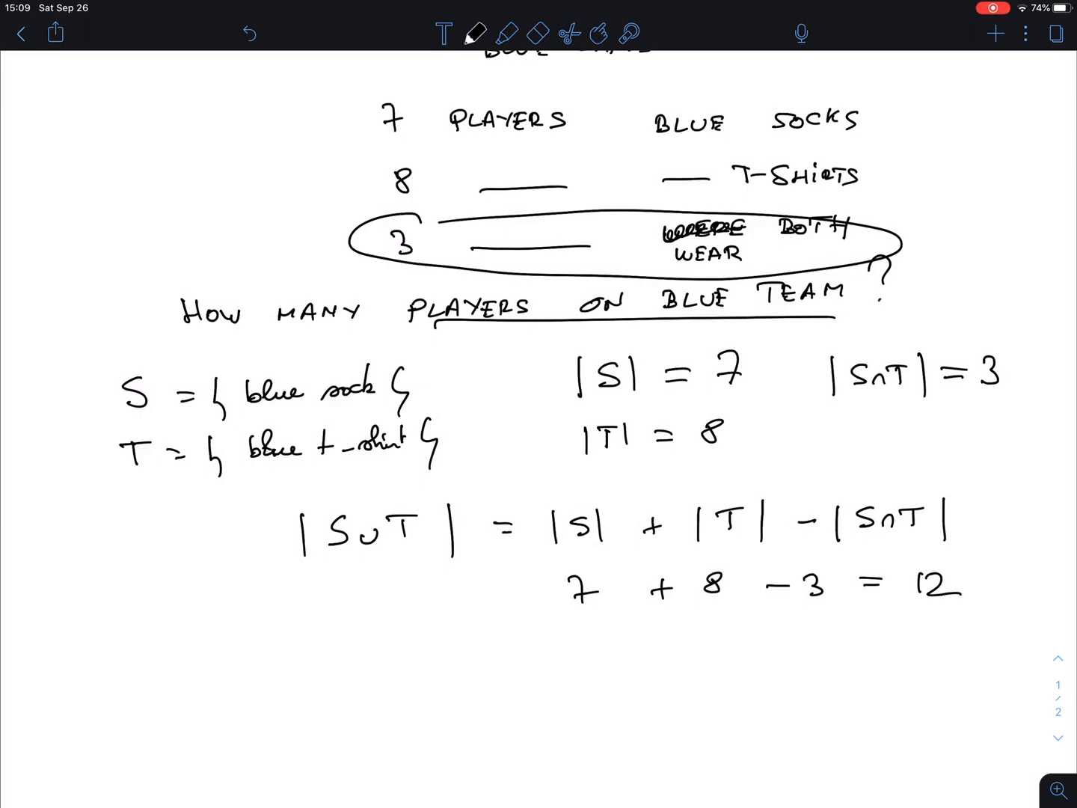
scroll(539, 336, "down", 5)
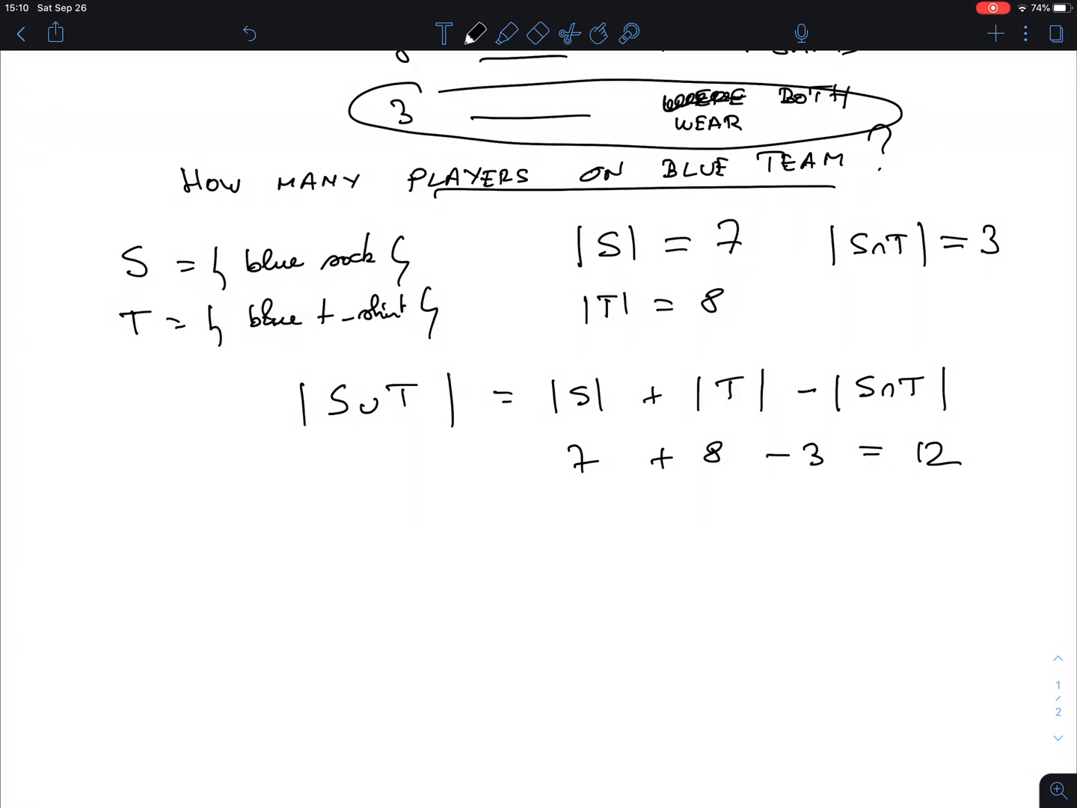
Step: Handwrite IN RED-BLUE GAME THERE ARE to start the new problem
left_click_drag(198, 520, 198, 547)
left_click_drag(190, 525, 267, 543)
left_click_drag(279, 525, 279, 543)
left_click_drag(281, 532, 336, 522)
mouse_move(337, 521)
left_mouse_down()
mouse_move(344, 546)
mouse_move(390, 521)
mouse_move(392, 542)
left_mouse_up()
mouse_move(194, 481)
left_mouse_down()
mouse_move(194, 499)
mouse_move(226, 481)
mouse_move(328, 495)
left_mouse_up()
mouse_move(339, 484)
left_mouse_down()
mouse_move(369, 488)
mouse_move(360, 494)
left_mouse_up()
mouse_move(379, 472)
left_mouse_down()
mouse_move(398, 492)
mouse_move(410, 475)
left_mouse_up()
mouse_move(411, 473)
left_mouse_down()
mouse_move(423, 491)
mouse_move(481, 491)
mouse_move(483, 473)
left_mouse_up()
mouse_move(472, 488)
left_mouse_down()
mouse_move(493, 476)
mouse_move(507, 489)
left_mouse_up()
mouse_move(510, 478)
left_mouse_down()
mouse_move(514, 490)
mouse_move(523, 478)
left_mouse_up()
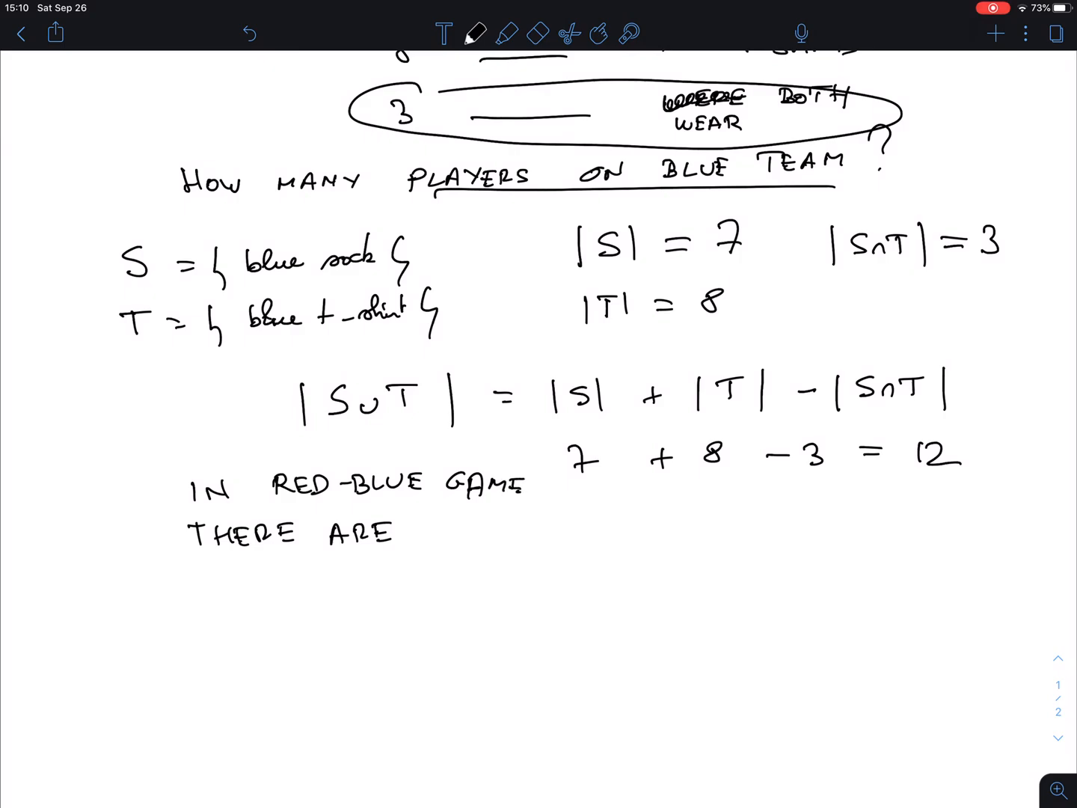
scroll(539, 337, "up", 1)
scroll(538, 337, "up", 1)
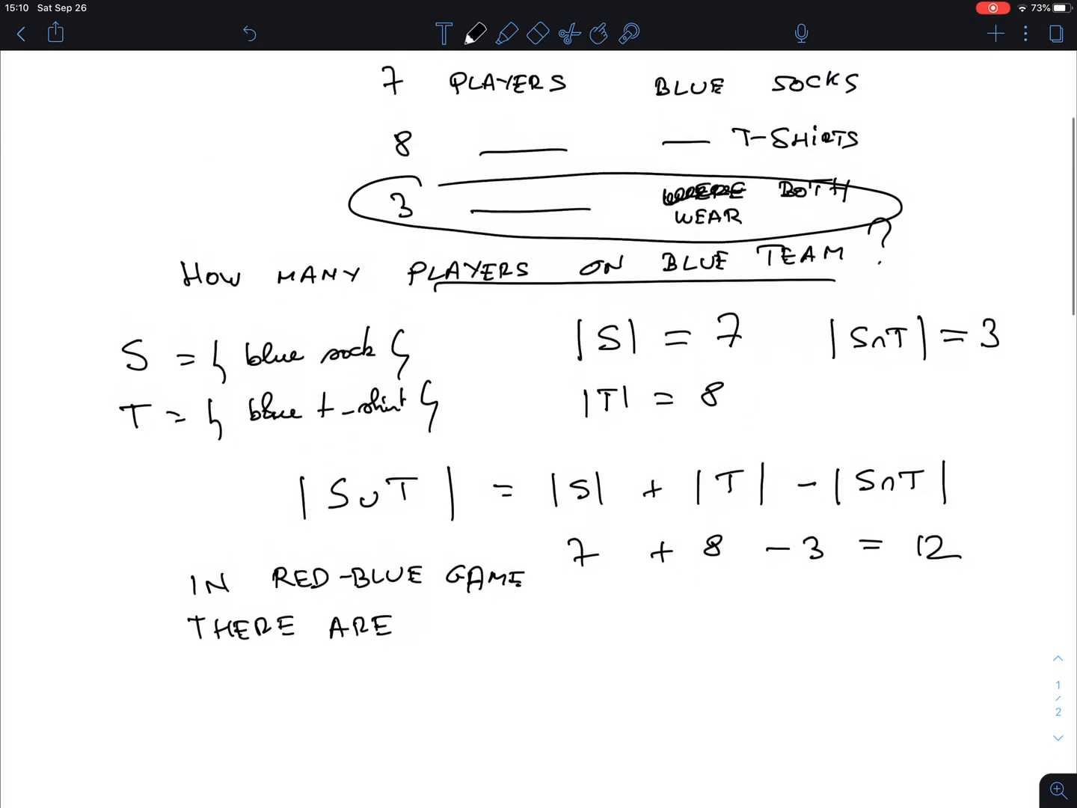
scroll(539, 336, "down", 1)
scroll(538, 337, "down", 2)
Step: Handwrite 22 PLAYERS after THERE ARE
mouse_move(445, 487)
left_mouse_down()
mouse_move(459, 506)
mouse_move(536, 506)
left_mouse_up()
mouse_move(537, 485)
left_mouse_down()
mouse_move(539, 498)
mouse_move(579, 505)
mouse_move(600, 493)
left_mouse_up()
mouse_move(609, 482)
left_mouse_down()
mouse_move(620, 503)
mouse_move(647, 481)
mouse_move(649, 501)
left_mouse_up()
mouse_move(655, 480)
left_mouse_down()
mouse_move(673, 480)
mouse_move(673, 502)
left_mouse_up()
left_click_drag(700, 482, 682, 499)
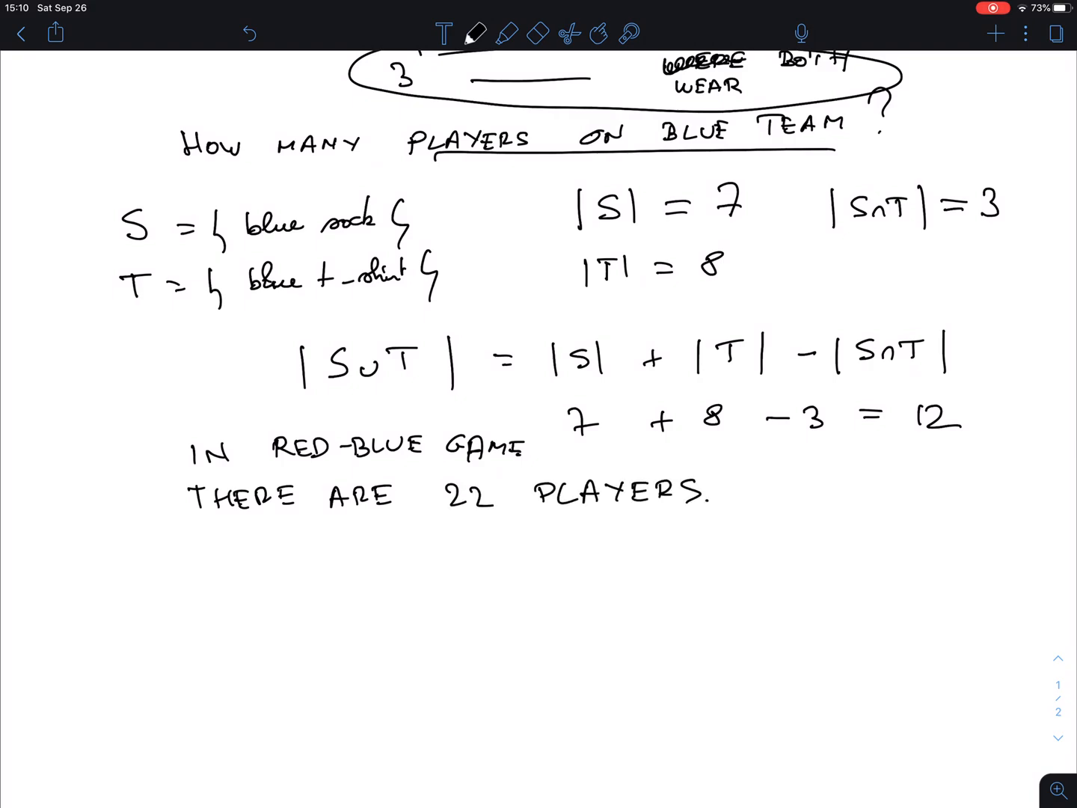
Step: Handwrite the question HOW MANY IN RED TEAM below the statement
left_click_drag(268, 557, 267, 584)
mouse_move(268, 571)
left_mouse_down()
mouse_move(283, 571)
mouse_move(286, 584)
left_mouse_up()
mouse_move(308, 569)
left_mouse_down()
mouse_move(441, 562)
mouse_move(460, 578)
mouse_move(614, 576)
left_mouse_up()
left_click(509, 553)
left_click_drag(616, 557, 618, 576)
left_click_drag(685, 554, 707, 552)
mouse_move(694, 555)
left_mouse_down()
mouse_move(695, 572)
mouse_move(723, 570)
mouse_move(741, 551)
left_mouse_up()
mouse_move(740, 550)
left_mouse_down()
mouse_move(749, 569)
mouse_move(768, 555)
left_mouse_up()
mouse_move(880, 513)
left_mouse_down()
mouse_move(872, 557)
mouse_move(892, 552)
left_mouse_up()
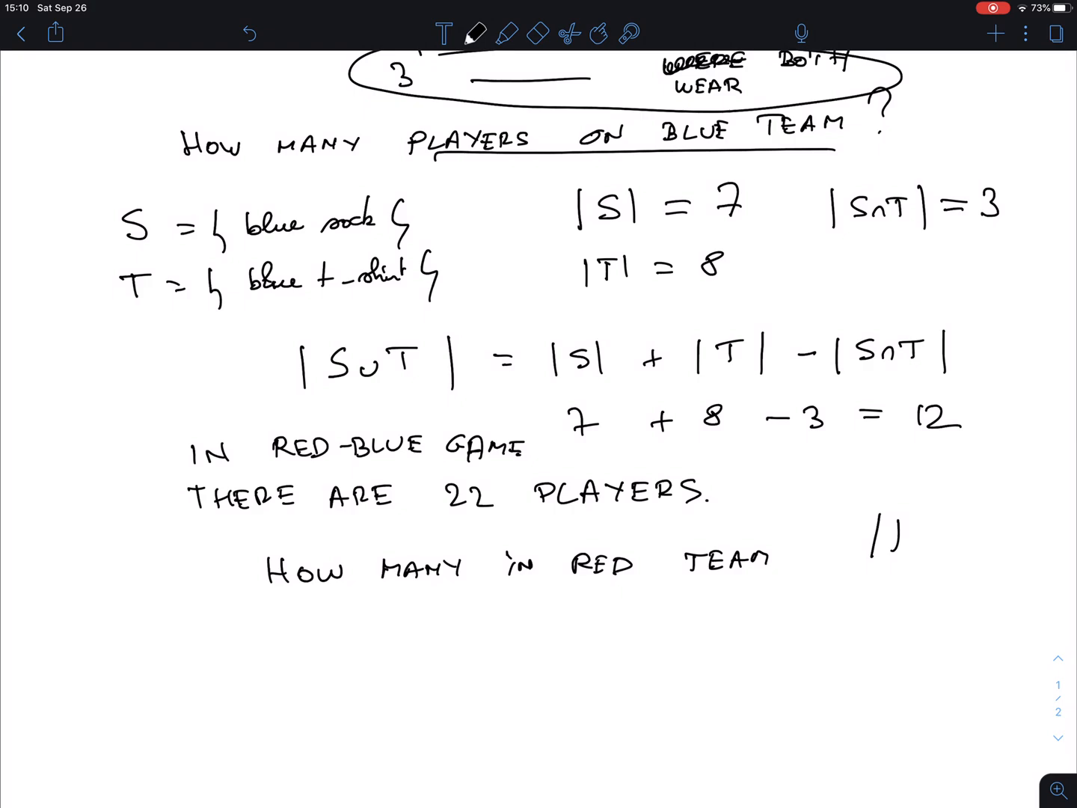
Step: Define the set R = {red team} below the question
left_click_drag(186, 620, 187, 645)
mouse_move(187, 619)
left_mouse_down()
mouse_move(198, 639)
mouse_move(235, 624)
left_mouse_up()
mouse_move(226, 632)
left_mouse_down()
mouse_move(271, 648)
mouse_move(319, 629)
mouse_move(323, 608)
left_mouse_up()
mouse_move(350, 602)
left_mouse_down()
mouse_move(352, 626)
mouse_move(413, 633)
left_mouse_up()
scroll(538, 404, "down", 5)
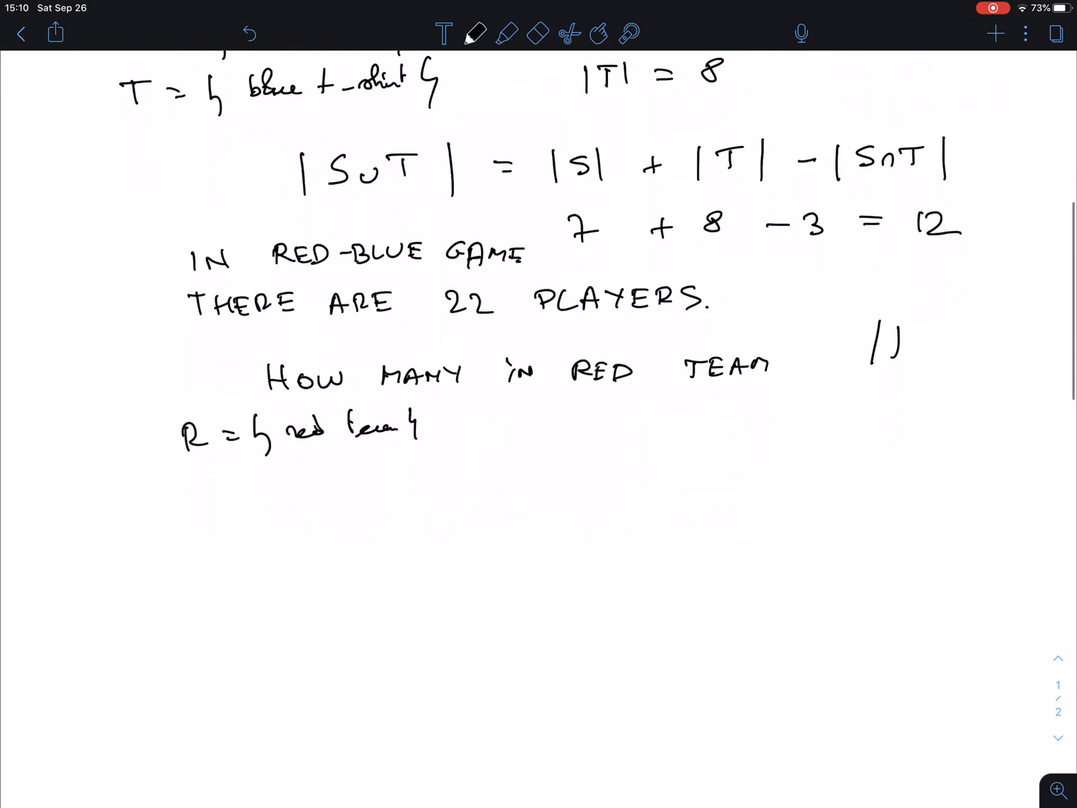
left_click_drag(890, 295, 884, 319)
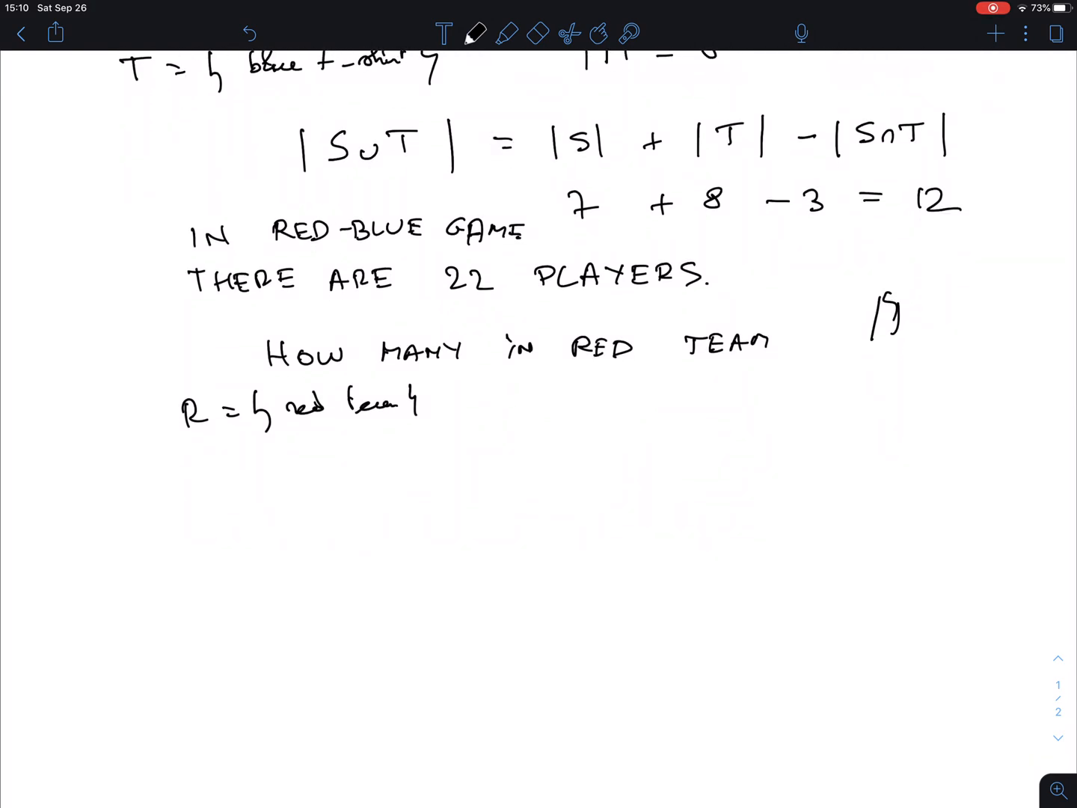
Step: Bracket S∪T in the formula and define B = {blue team}
mouse_move(330, 168)
left_mouse_down()
mouse_move(420, 185)
mouse_move(420, 163)
left_mouse_up()
scroll(538, 337, "down", 1)
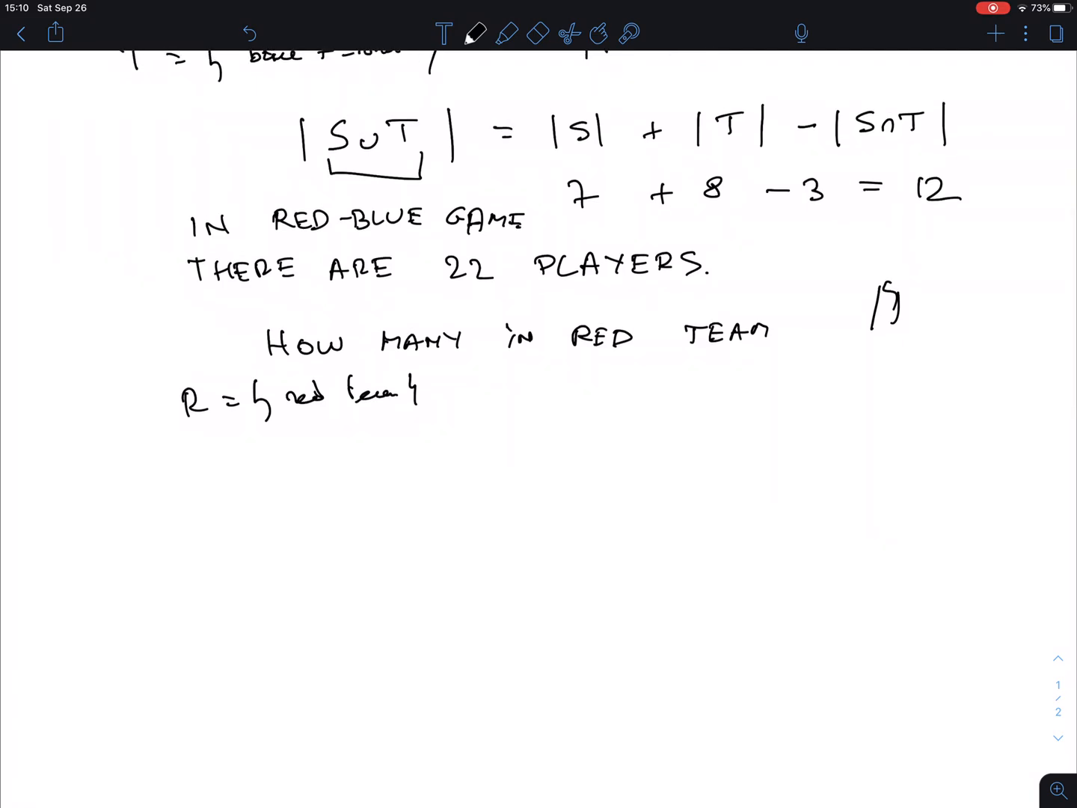
scroll(538, 336, "up", 3)
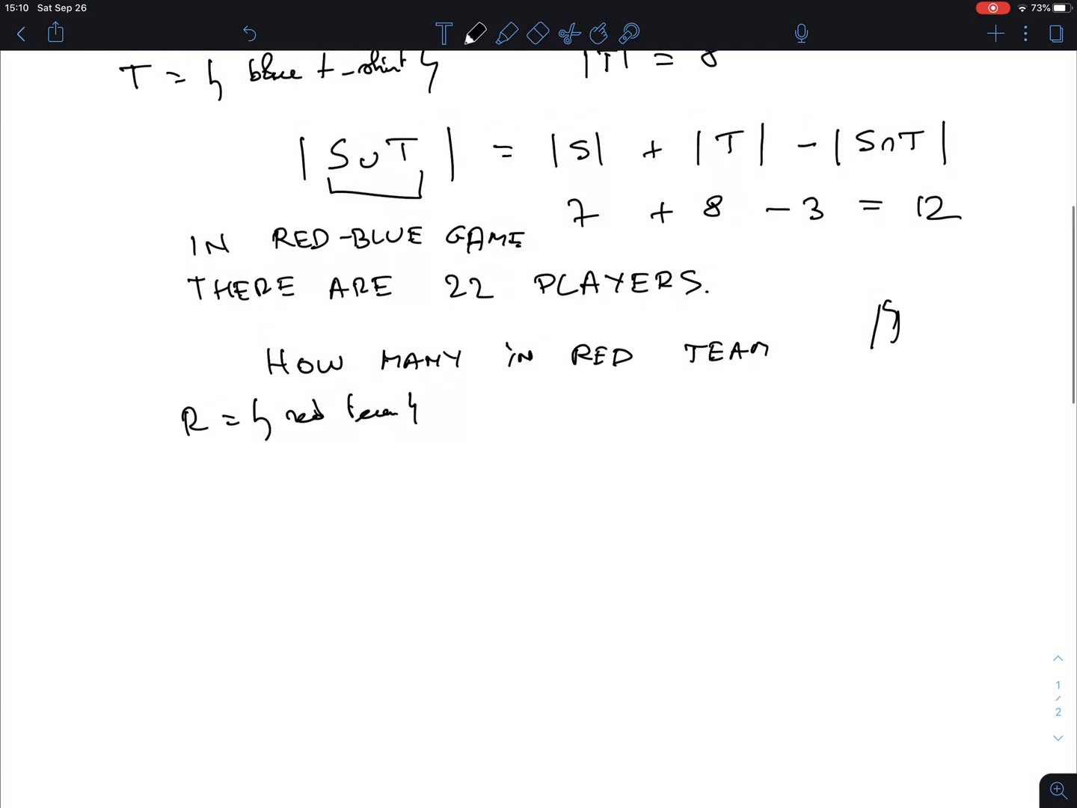
left_click_drag(184, 513, 205, 537)
left_click_drag(225, 523, 243, 522)
mouse_move(227, 530)
left_mouse_down()
mouse_move(264, 540)
mouse_move(362, 519)
left_mouse_up()
left_click_drag(357, 507, 411, 525)
left_click_drag(541, 483, 543, 509)
Step: Write the relation B = S ∪ T to the right of B's definition
mouse_move(539, 480)
left_mouse_down()
mouse_move(552, 508)
mouse_move(676, 488)
left_mouse_up()
left_click(666, 496)
mouse_move(710, 478)
left_mouse_down()
mouse_move(709, 500)
mouse_move(728, 475)
left_mouse_up()
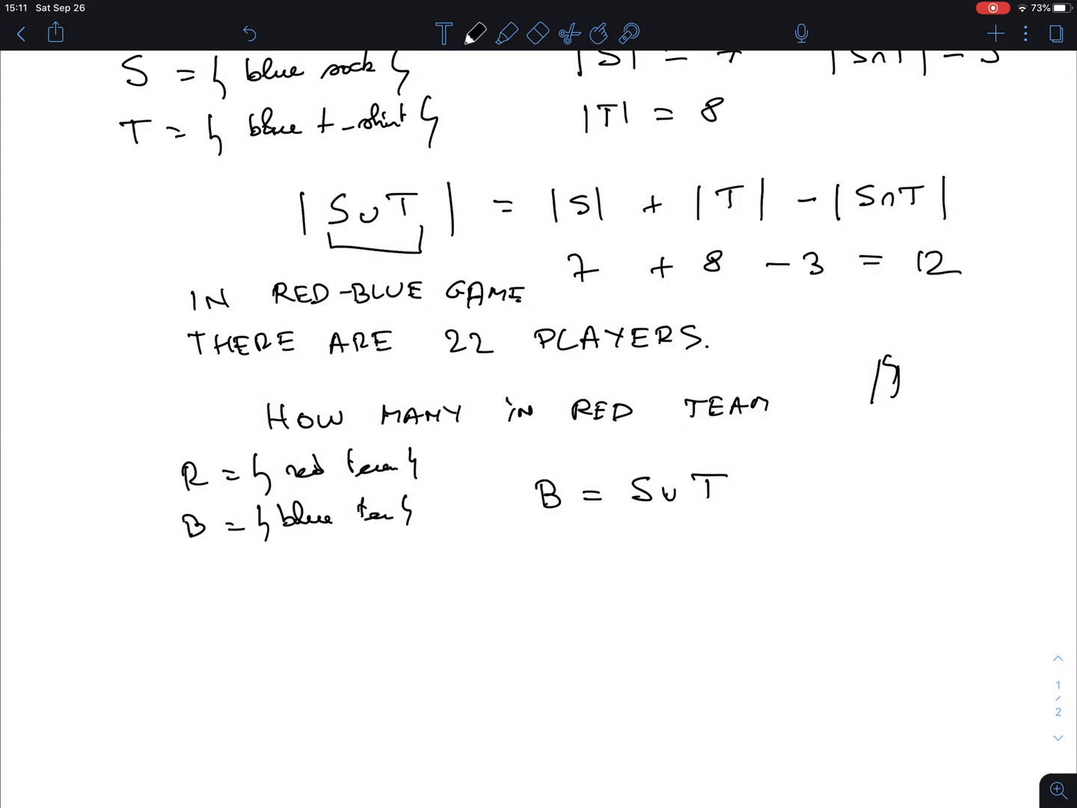
scroll(538, 420, "down", 2)
mouse_move(520, 393)
left_mouse_down()
mouse_move(527, 451)
mouse_move(681, 452)
mouse_move(515, 468)
left_mouse_up()
scroll(539, 421, "down", 1)
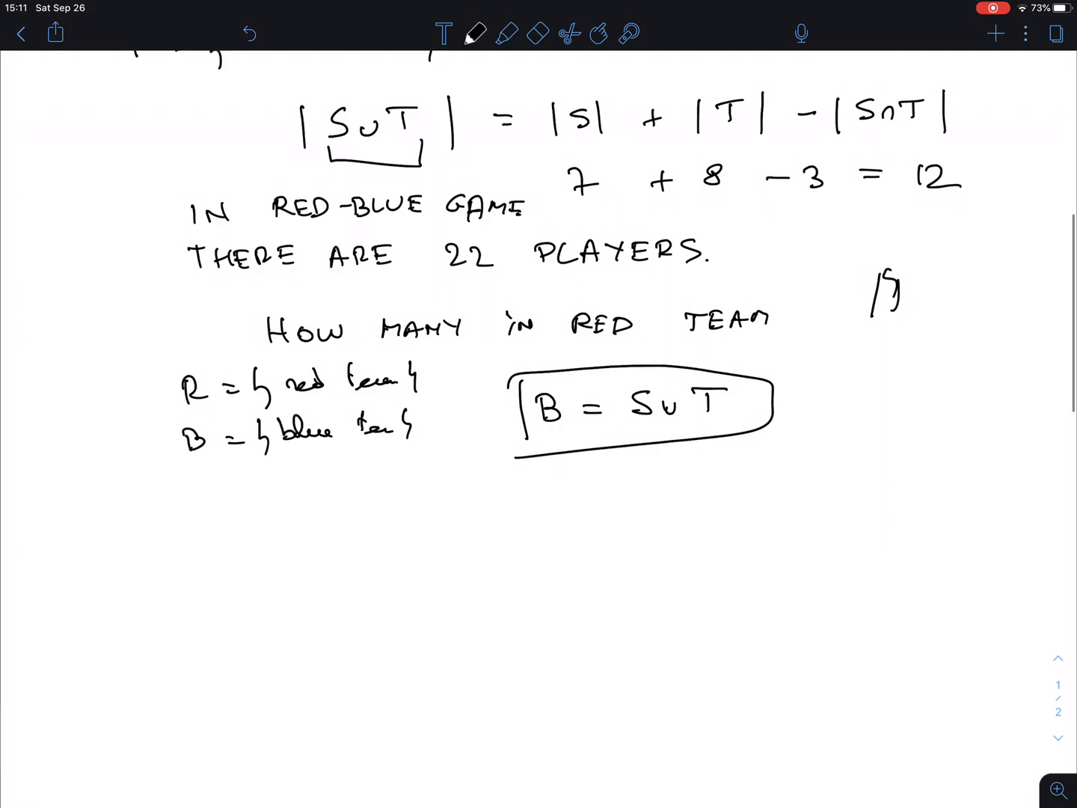
Step: Write |B| = 12 beside the relation and circle it
left_click_drag(839, 380, 838, 422)
left_click_drag(852, 386, 857, 413)
mouse_move(886, 374)
left_mouse_down()
mouse_move(885, 412)
mouse_move(923, 390)
left_mouse_up()
left_click_drag(897, 402, 942, 412)
mouse_move(948, 387)
left_mouse_down()
mouse_move(975, 414)
mouse_move(867, 357)
left_mouse_up()
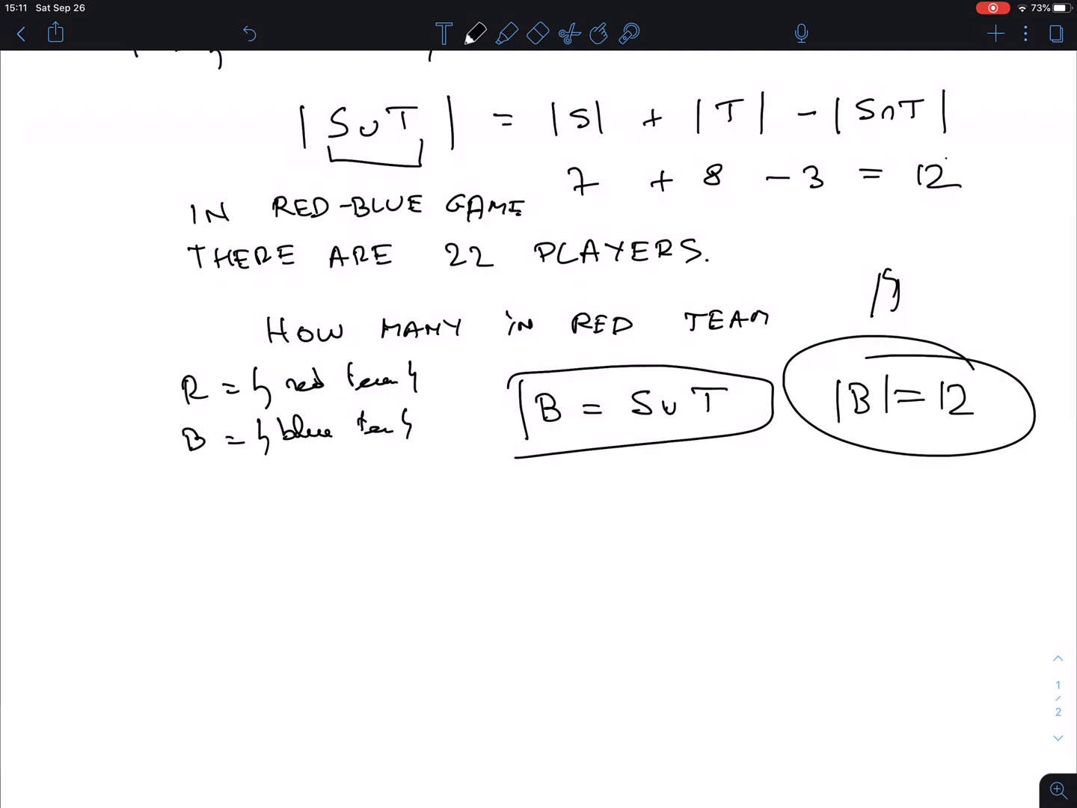
scroll(539, 337, "down", 2)
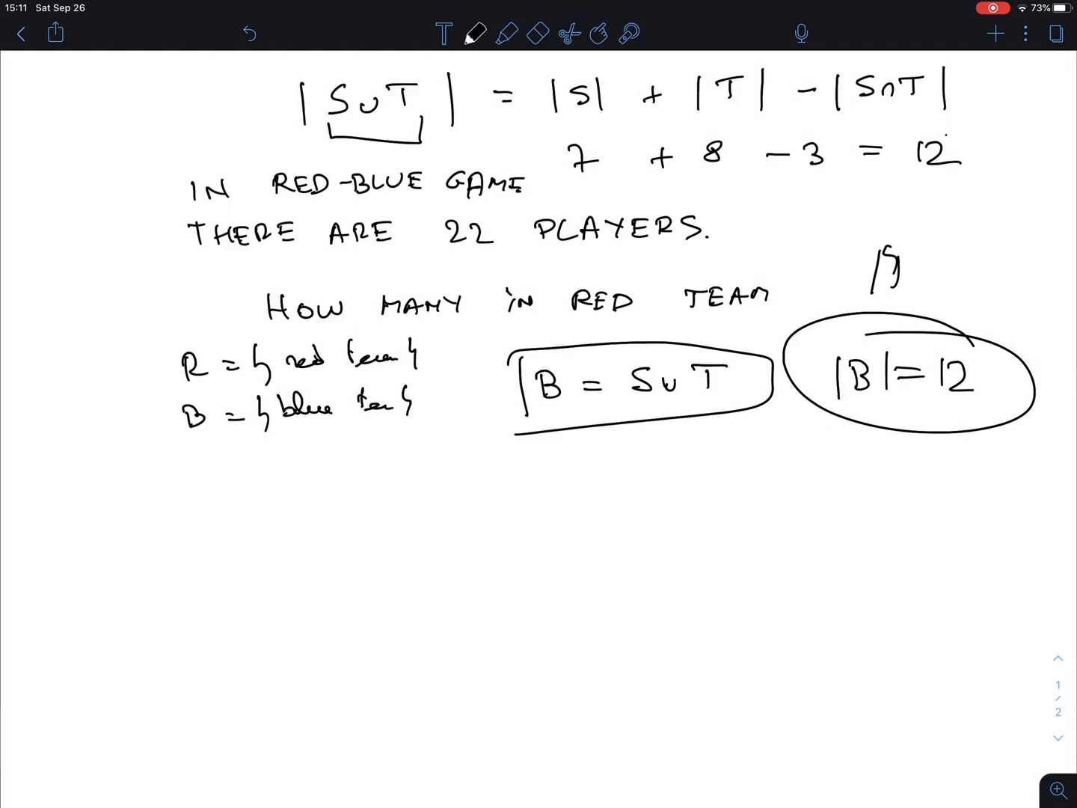
Step: Underline 22 PLAYERS and write |B ∪ R| below the definitions
left_click_drag(447, 259, 729, 249)
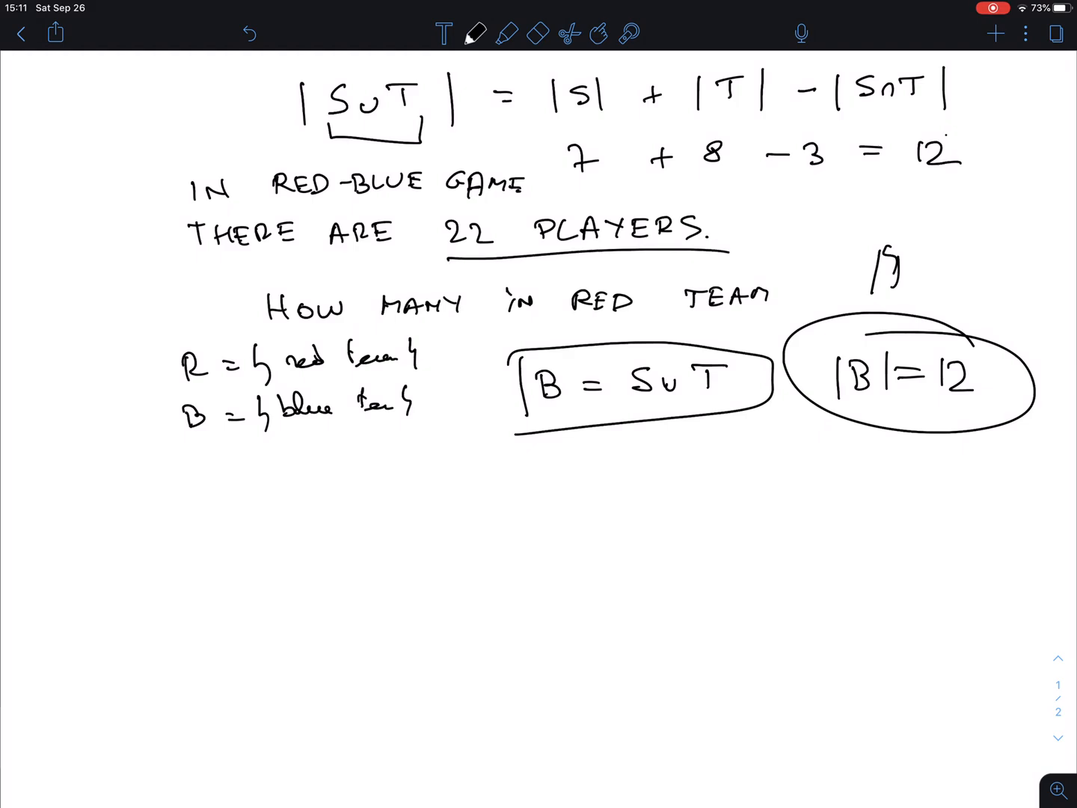
scroll(629, 242, "down", 2)
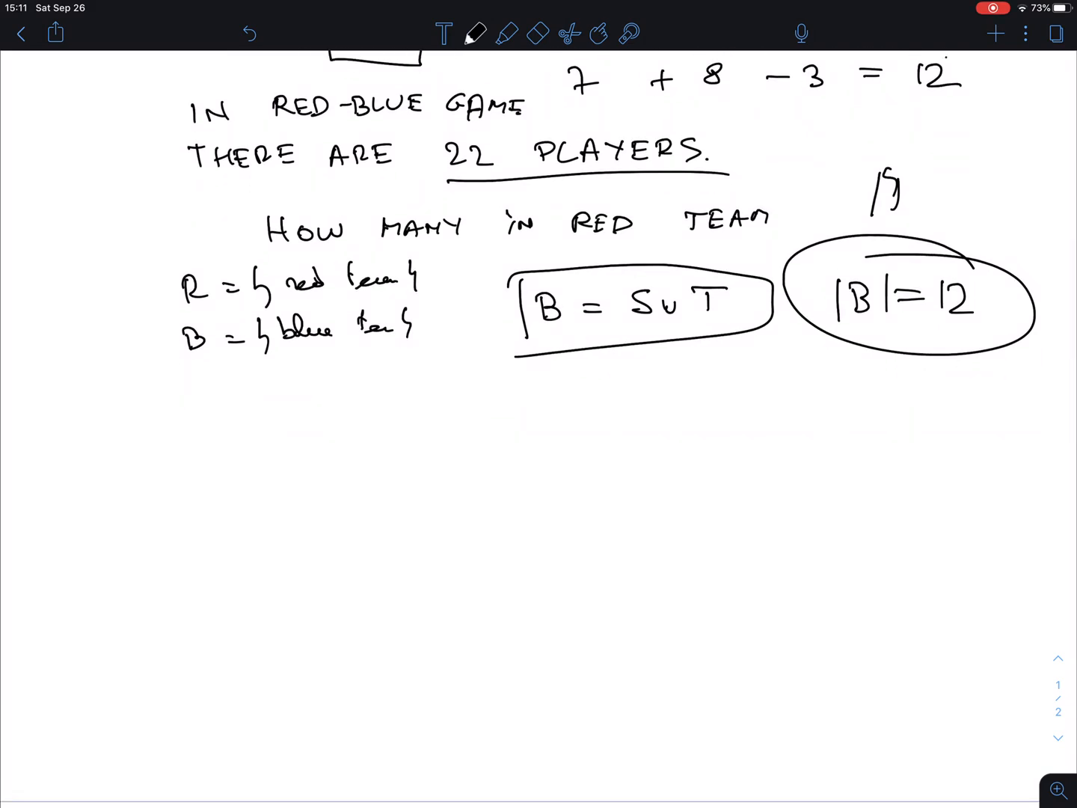
left_click_drag(283, 423, 284, 448)
mouse_move(281, 424)
left_mouse_down()
mouse_move(290, 450)
mouse_move(348, 433)
mouse_move(394, 444)
left_mouse_up()
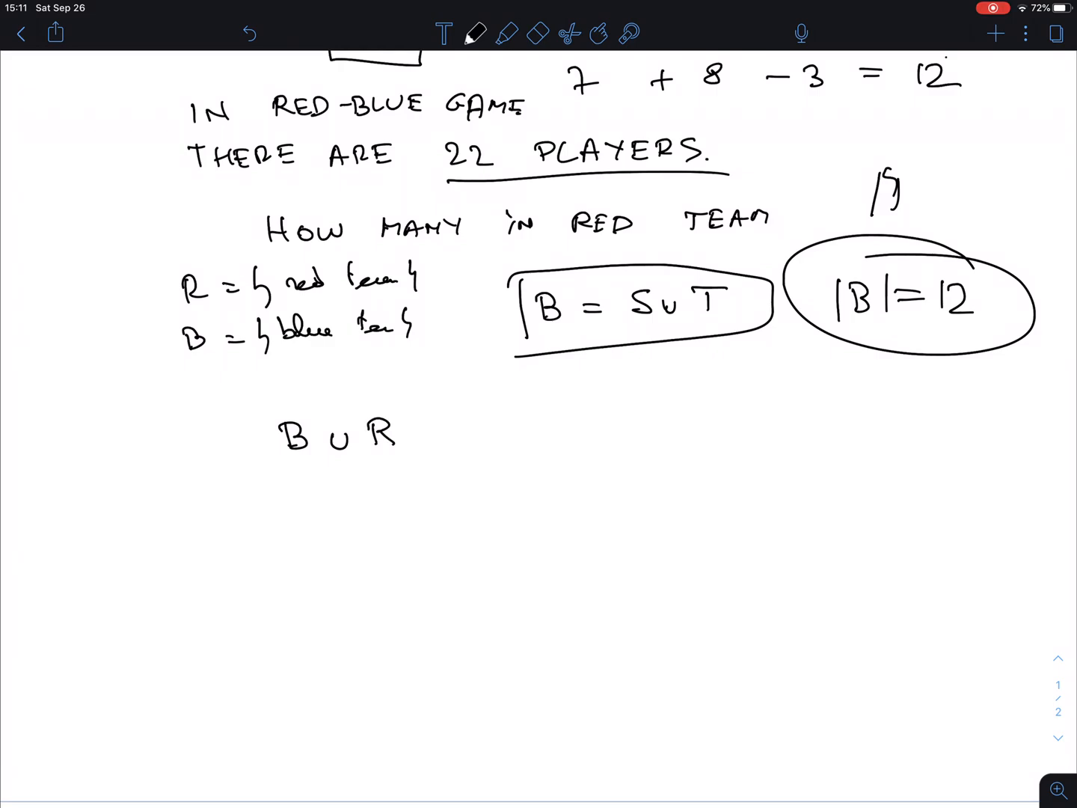
left_click_drag(254, 408, 269, 473)
left_click_drag(432, 399, 438, 457)
Step: Complete |B ∪ R| = 22 and start an equals mark beneath the union
left_click_drag(481, 421, 509, 420)
left_click_drag(481, 432, 601, 432)
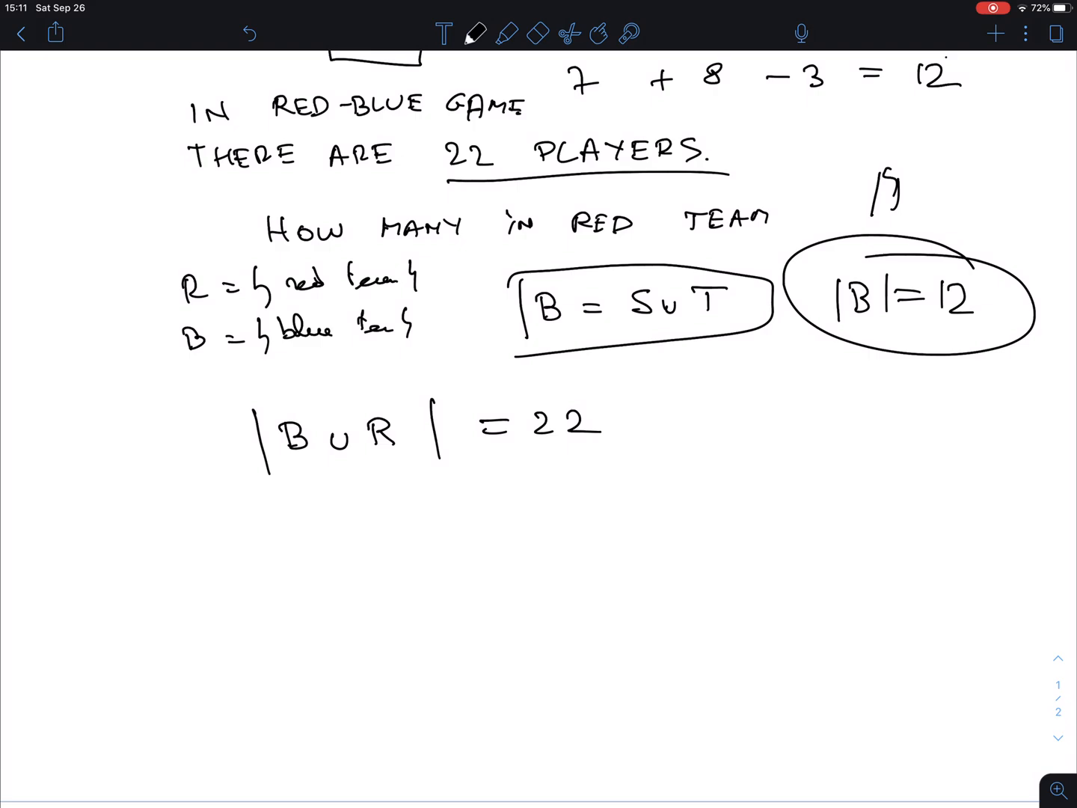
mouse_move(344, 477)
left_mouse_down()
mouse_move(346, 505)
mouse_move(356, 504)
left_mouse_up()
scroll(539, 404, "down", 2)
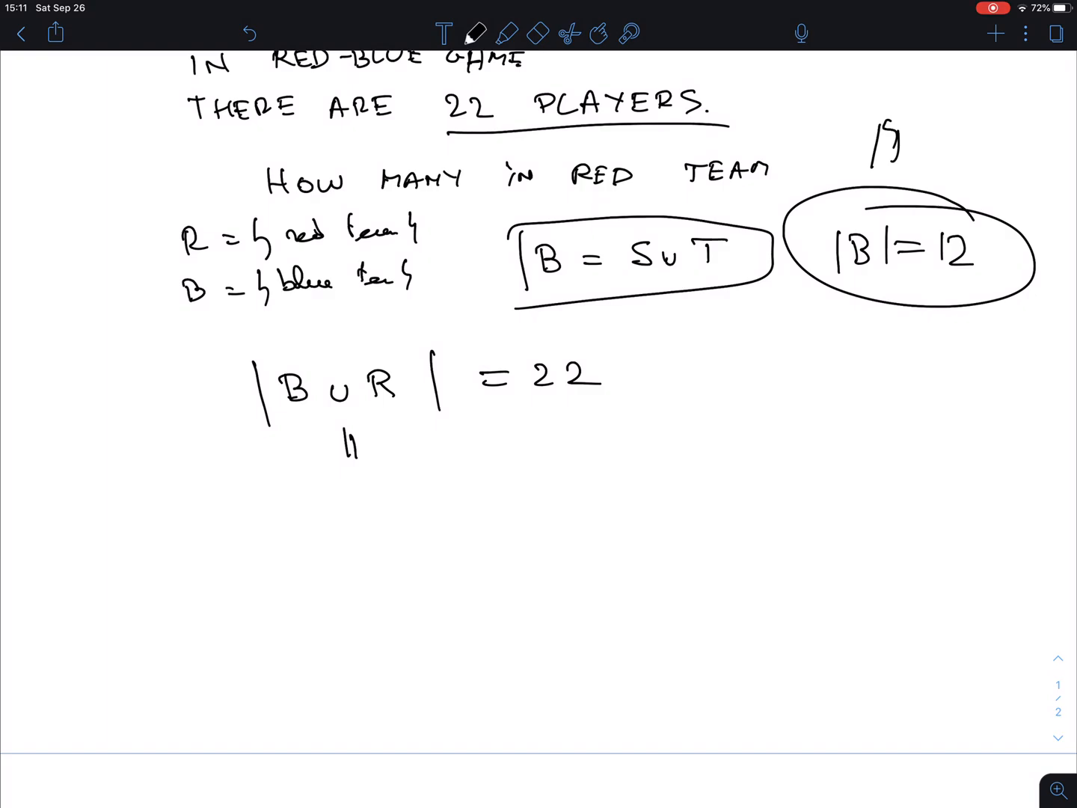
scroll(539, 421, "up", 5)
scroll(538, 420, "down", 4)
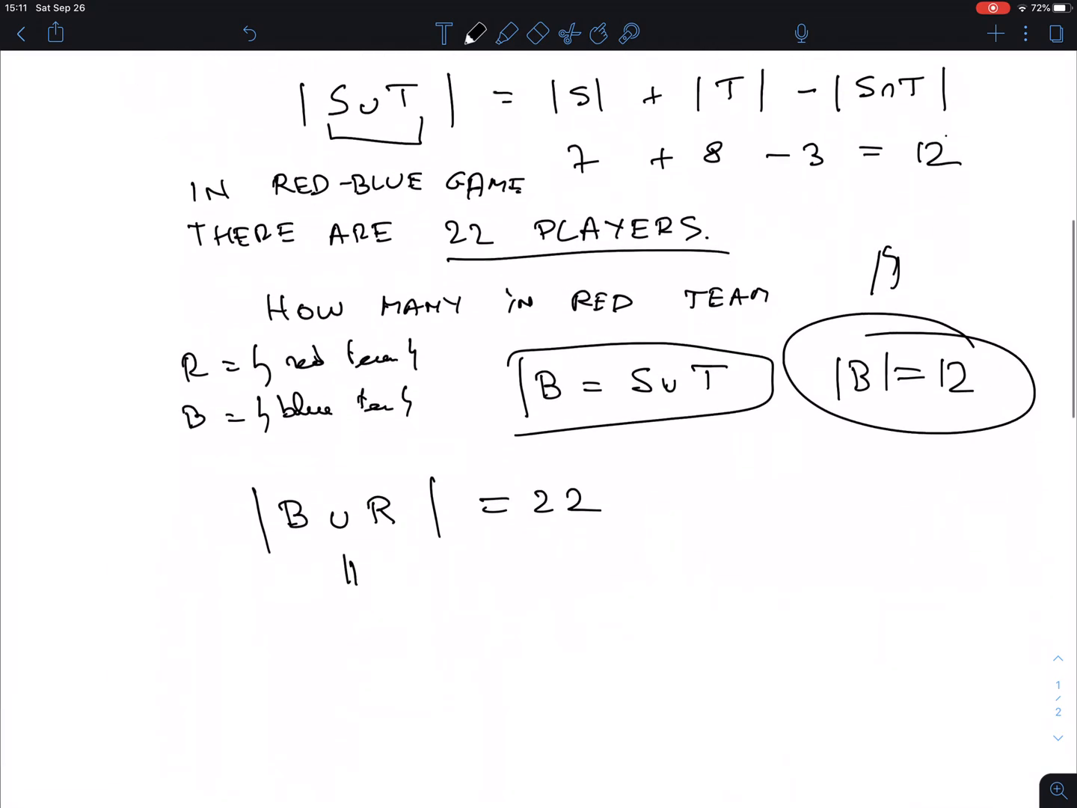
scroll(538, 420, "up", 2)
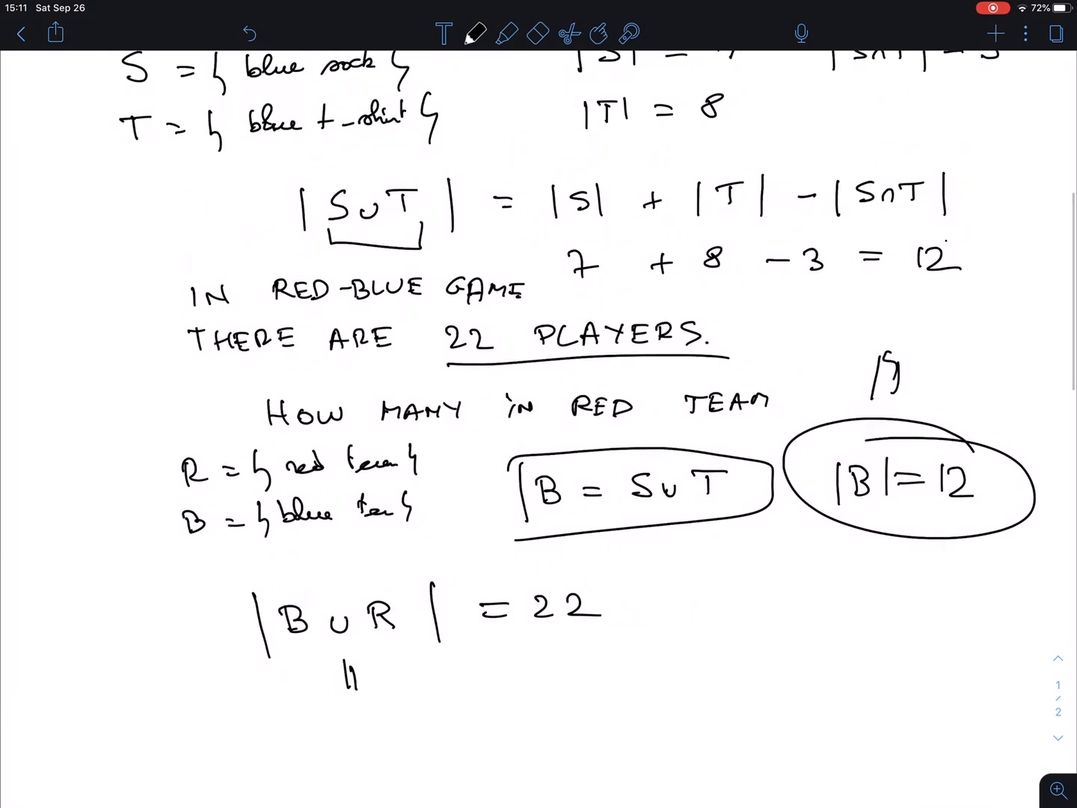
Step: Circle |S∪T| in the blue-team work and write the expansion |B| + |R| − |B∩R|
left_click_drag(410, 161, 362, 159)
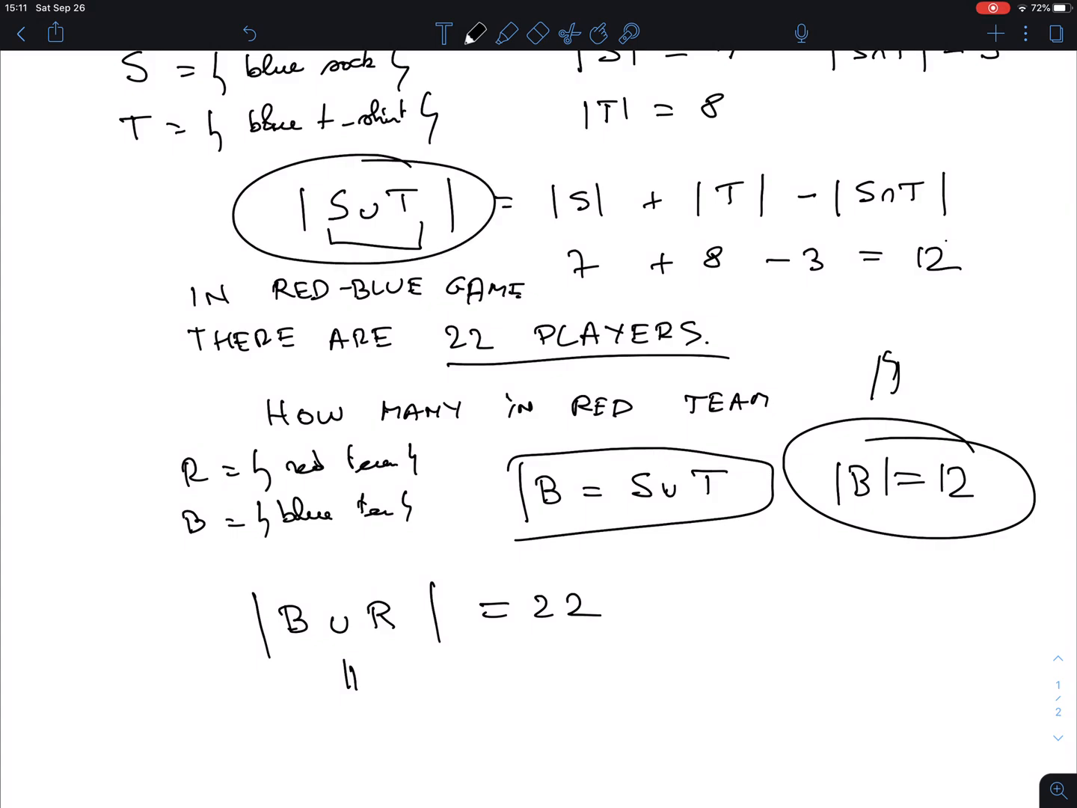
scroll(538, 421, "down", 4)
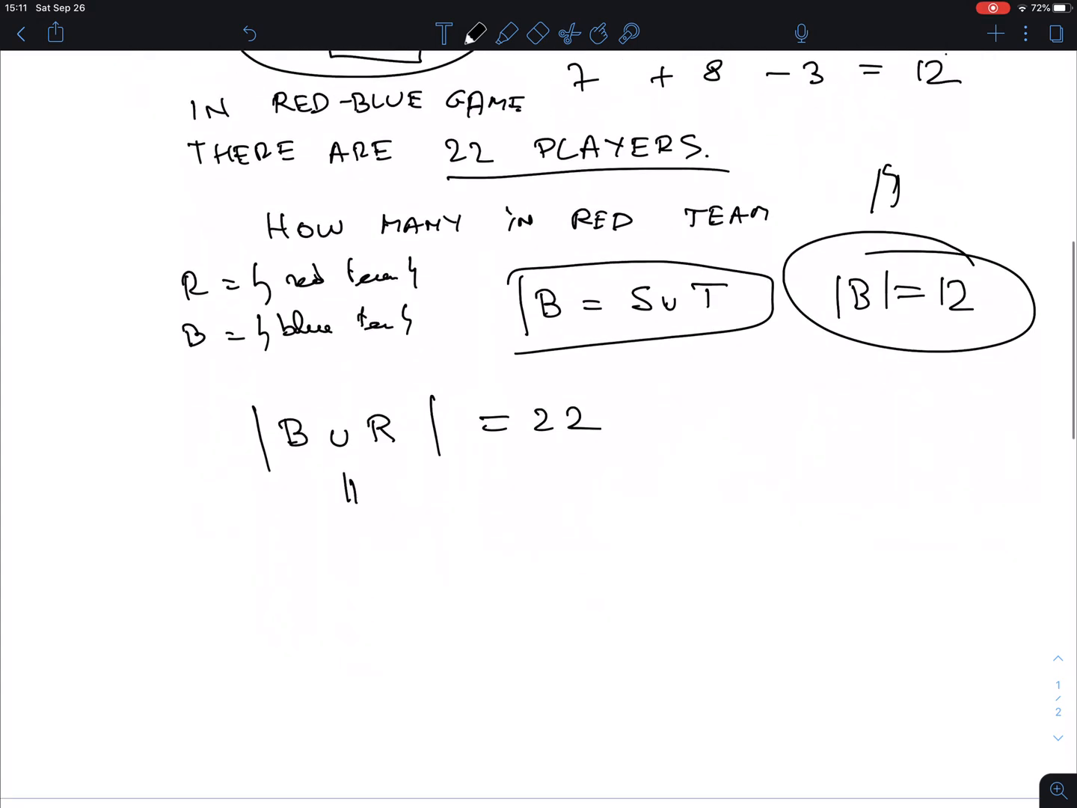
scroll(538, 421, "up", 1)
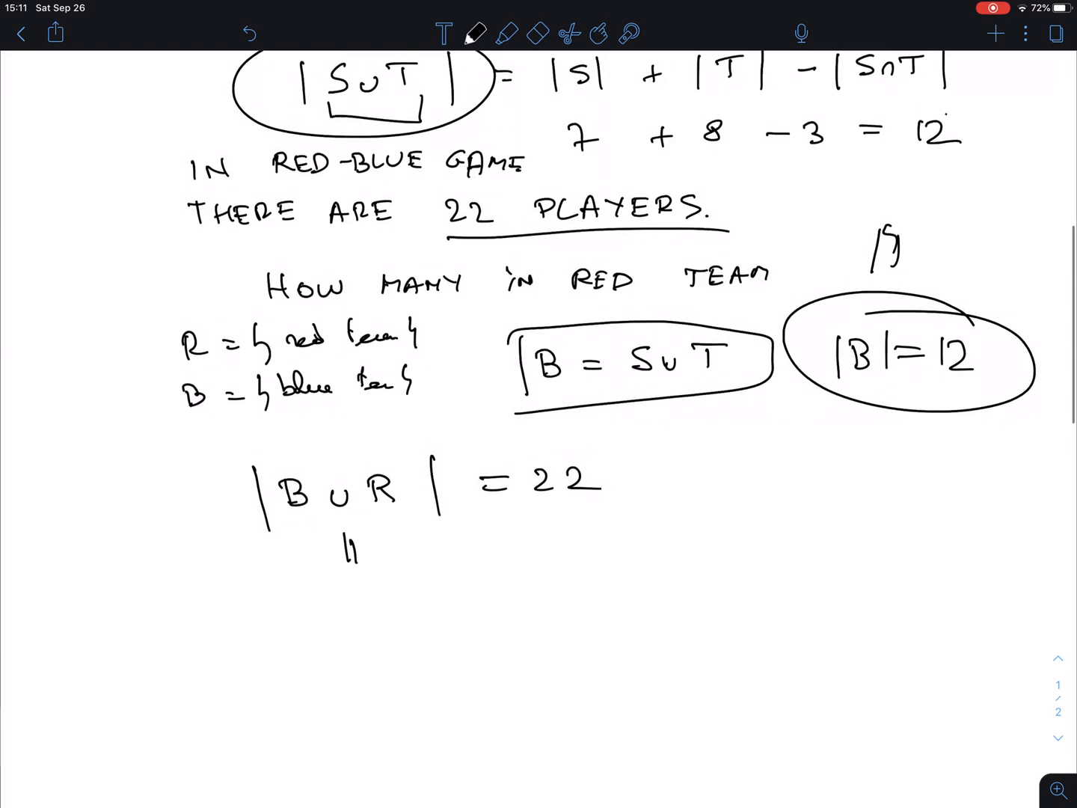
mouse_move(274, 589)
left_mouse_down()
mouse_move(273, 624)
mouse_move(295, 614)
mouse_move(323, 628)
left_mouse_up()
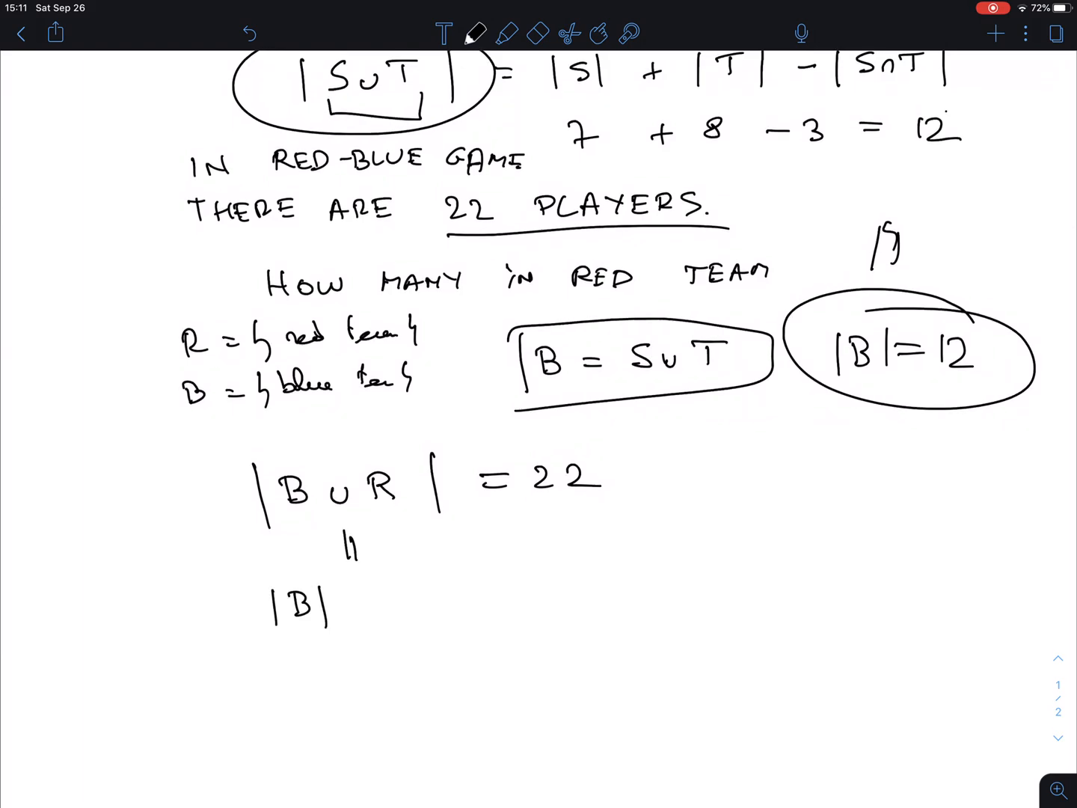
left_click_drag(383, 596, 385, 618)
mouse_move(372, 608)
left_mouse_down()
mouse_move(433, 622)
mouse_move(474, 602)
mouse_move(494, 611)
mouse_move(555, 594)
mouse_move(596, 616)
mouse_move(619, 602)
left_mouse_up()
mouse_move(619, 577)
left_mouse_down()
mouse_move(618, 599)
mouse_move(674, 596)
left_mouse_up()
left_click_drag(675, 572, 711, 622)
scroll(538, 383, "down", 4)
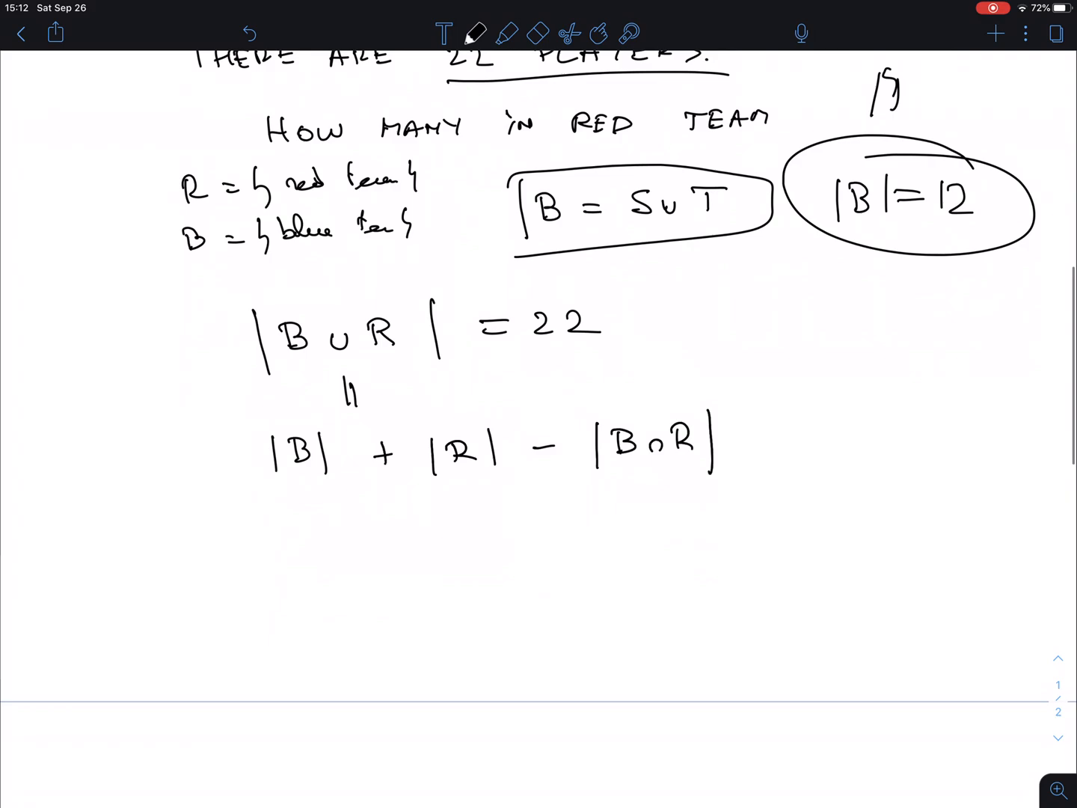
mouse_move(256, 555)
left_mouse_down()
mouse_move(279, 574)
mouse_move(372, 556)
left_mouse_up()
left_click_drag(354, 569, 422, 576)
Step: Substitute to write 22 = 12 + |R| and circle the − |B∩R| term
mouse_move(436, 550)
left_mouse_down()
mouse_move(460, 573)
mouse_move(517, 560)
left_mouse_up()
left_click_drag(505, 552, 505, 568)
mouse_move(565, 535)
left_mouse_down()
mouse_move(563, 572)
mouse_move(589, 557)
mouse_move(612, 565)
left_mouse_up()
left_click_drag(628, 528, 627, 577)
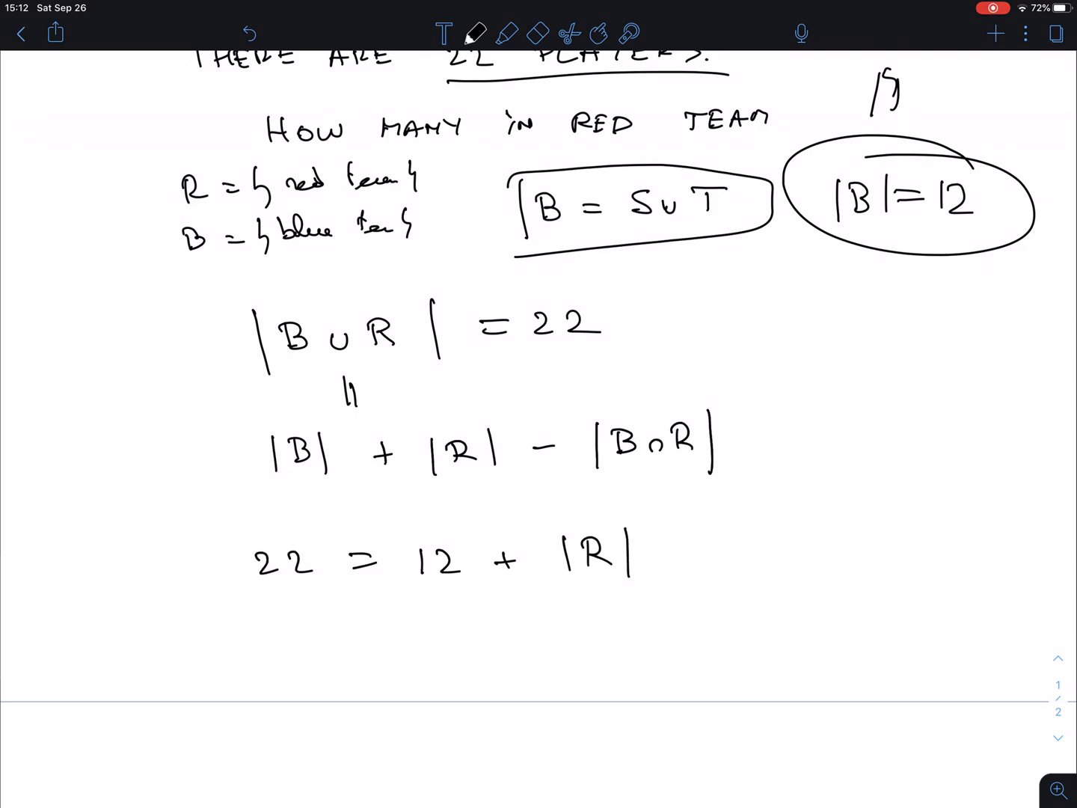
mouse_move(698, 384)
left_mouse_down()
mouse_move(689, 376)
mouse_move(795, 406)
mouse_move(641, 370)
left_mouse_up()
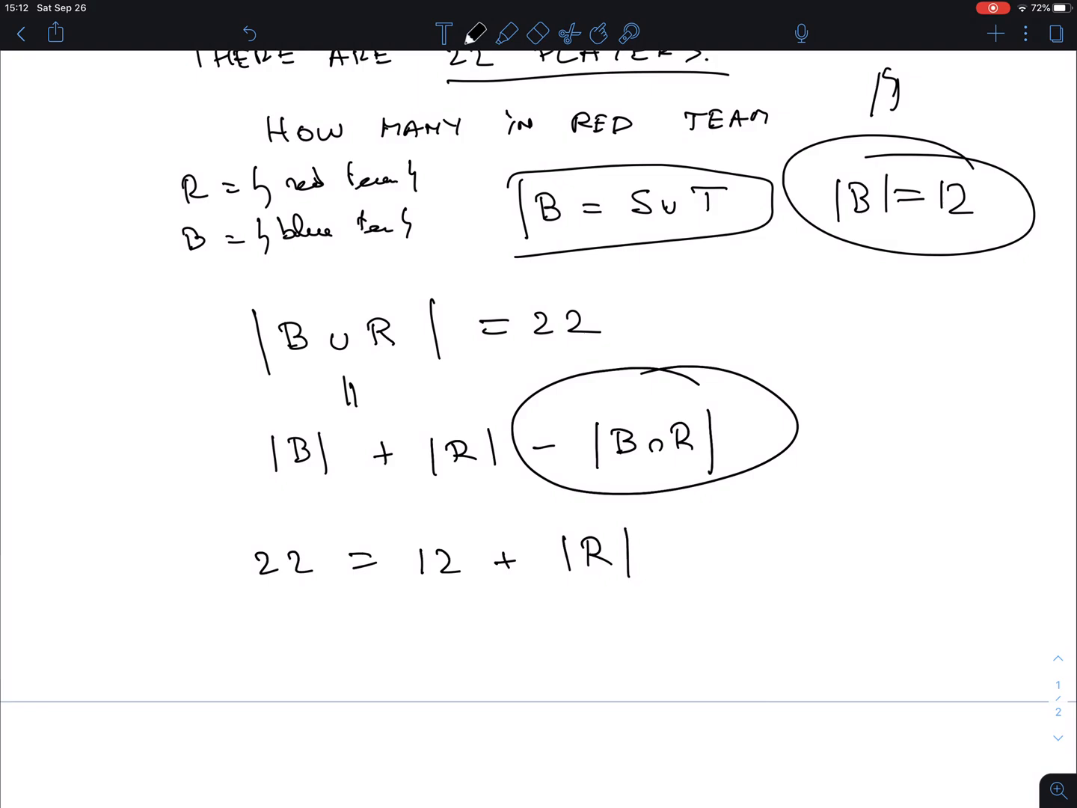
Step: Brace the team definitions and label them DISJOINT SETS
left_click_drag(155, 168, 156, 261)
mouse_move(40, 185)
left_mouse_down()
mouse_move(50, 204)
mouse_move(69, 203)
left_mouse_up()
mouse_move(79, 187)
left_mouse_down()
mouse_move(94, 187)
mouse_move(82, 205)
left_mouse_up()
mouse_move(101, 190)
left_mouse_down()
mouse_move(109, 203)
mouse_move(124, 187)
mouse_move(130, 198)
left_mouse_up()
left_click_drag(123, 183, 145, 183)
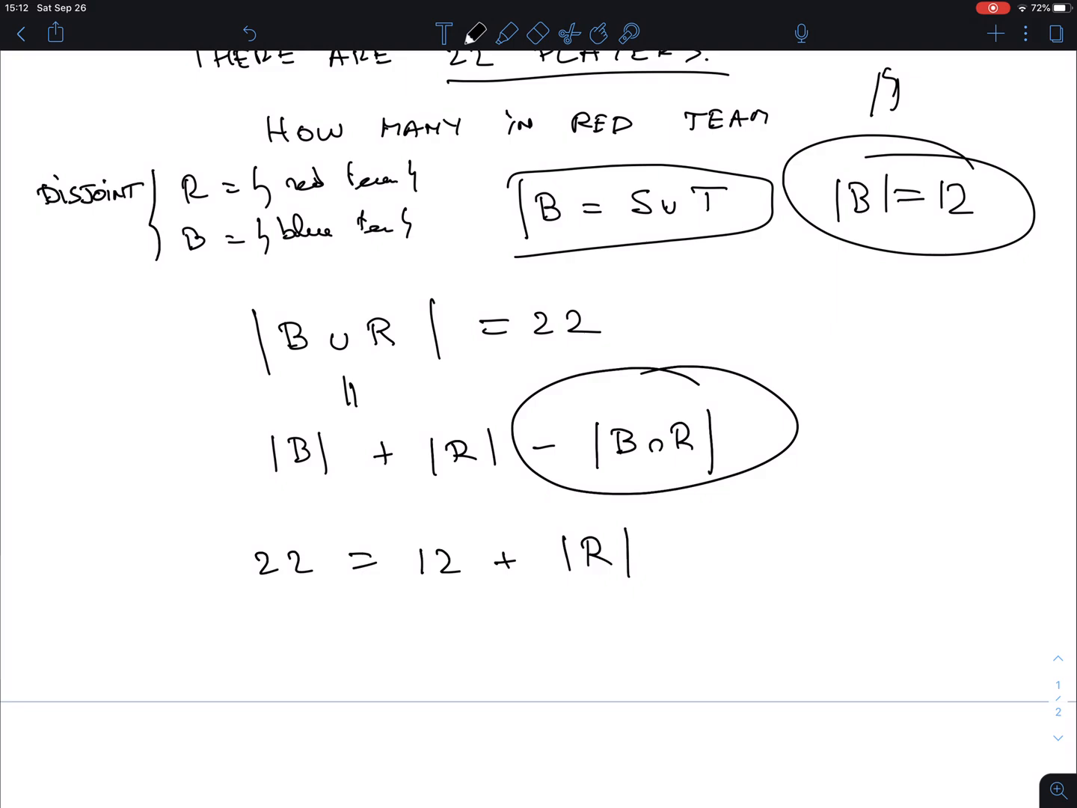
left_click_drag(67, 219, 47, 237)
mouse_move(74, 221)
left_mouse_down()
mouse_move(74, 238)
mouse_move(86, 218)
left_mouse_up()
mouse_move(74, 237)
left_mouse_down()
mouse_move(97, 222)
mouse_move(104, 240)
left_mouse_up()
Step: Cross out the intersection term as 0 and enclose 22 = 12 + |R| in a loop
left_click_drag(577, 491, 752, 378)
left_click_drag(734, 379, 786, 354)
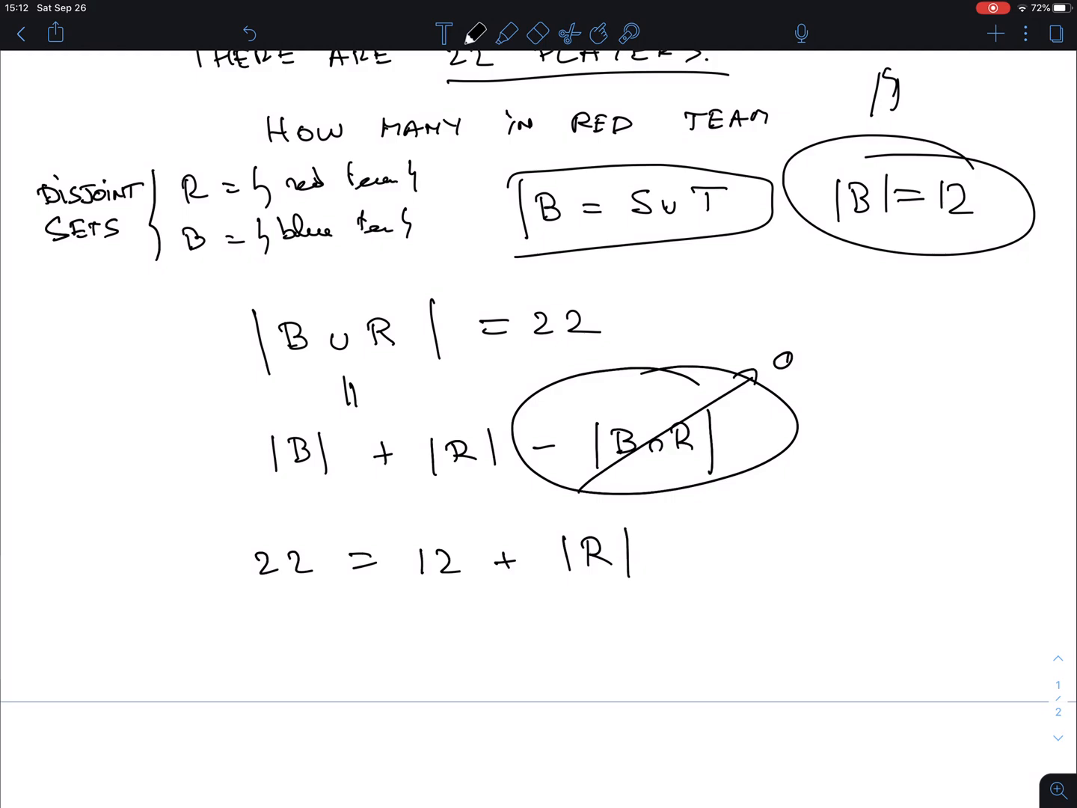
mouse_move(213, 535)
left_mouse_down()
mouse_move(214, 602)
mouse_move(724, 581)
mouse_move(213, 636)
left_mouse_up()
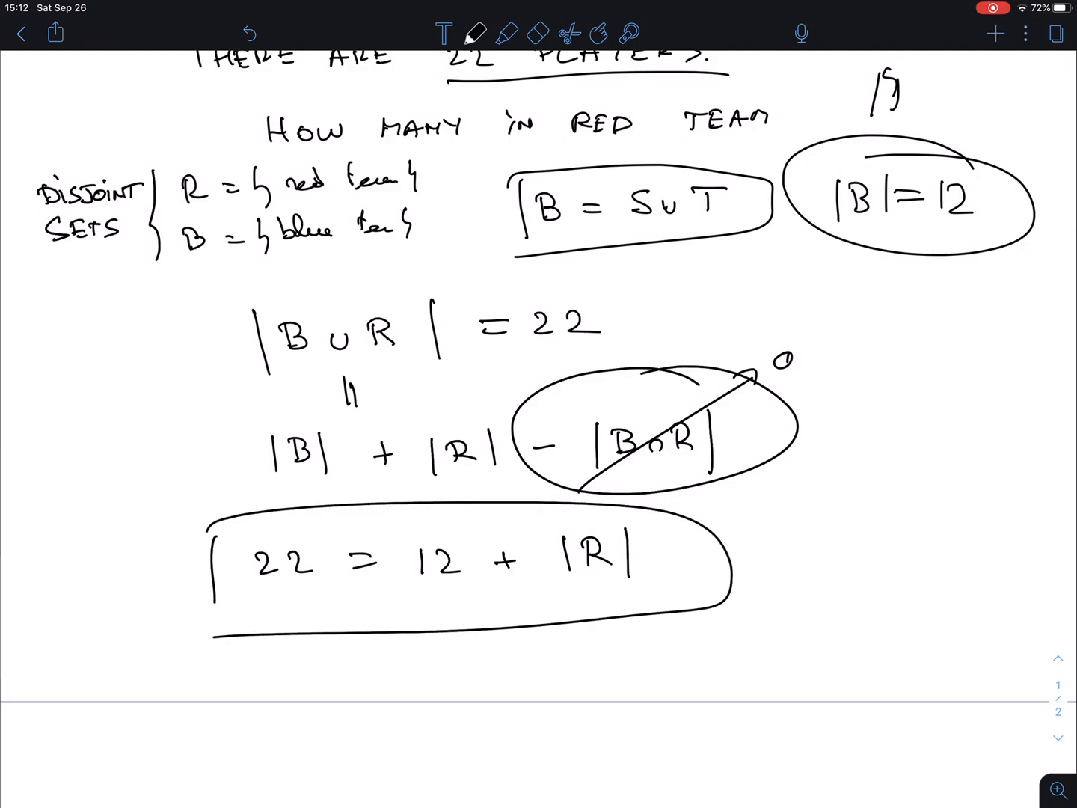
Step: Write the result 10 = |R| below and circle it
mouse_move(283, 648)
left_mouse_down()
mouse_move(283, 673)
mouse_move(302, 654)
left_mouse_up()
left_click_drag(337, 654, 350, 662)
mouse_move(378, 646)
left_mouse_down()
mouse_move(377, 672)
mouse_move(410, 674)
left_mouse_up()
mouse_move(459, 637)
left_mouse_down()
mouse_move(242, 661)
mouse_move(316, 625)
left_mouse_up()
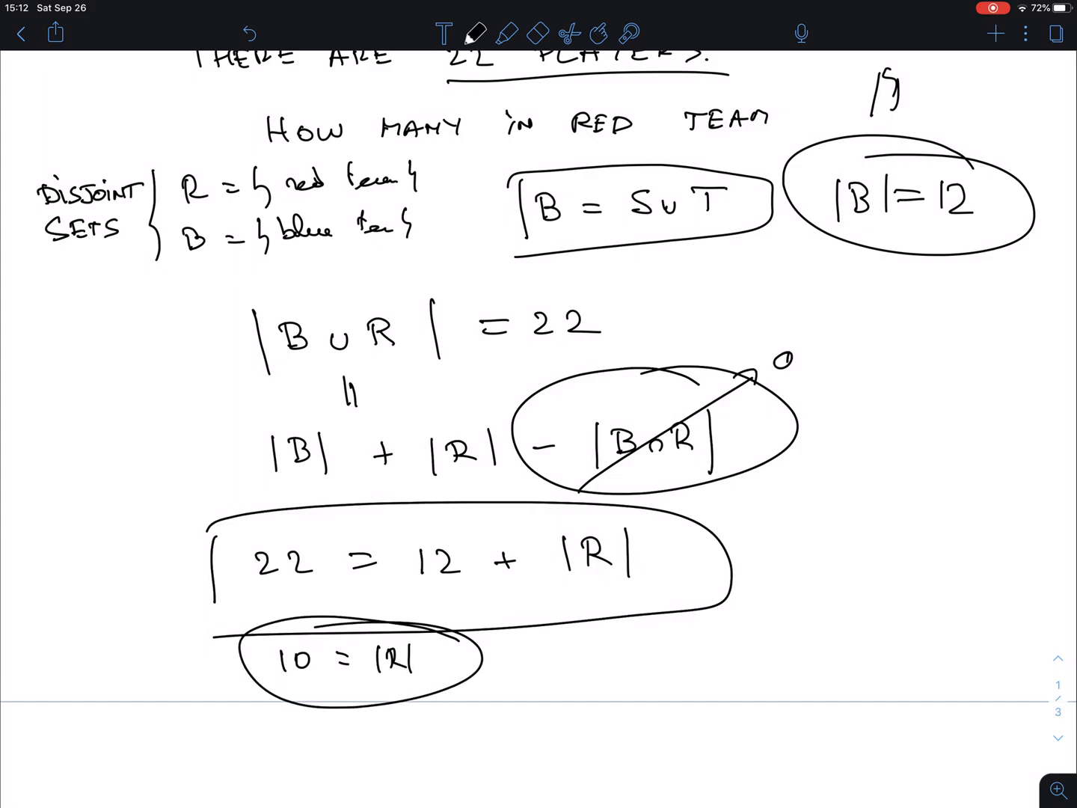
scroll(538, 421, "up", 5)
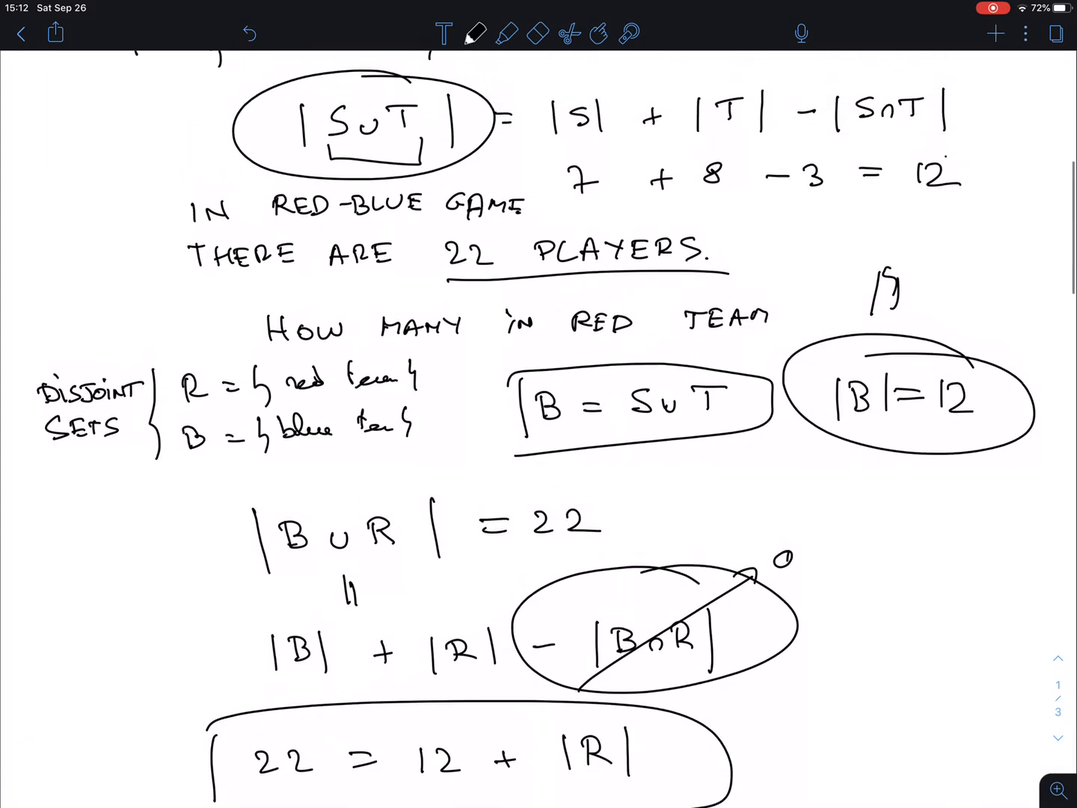
scroll(539, 420, "up", 3)
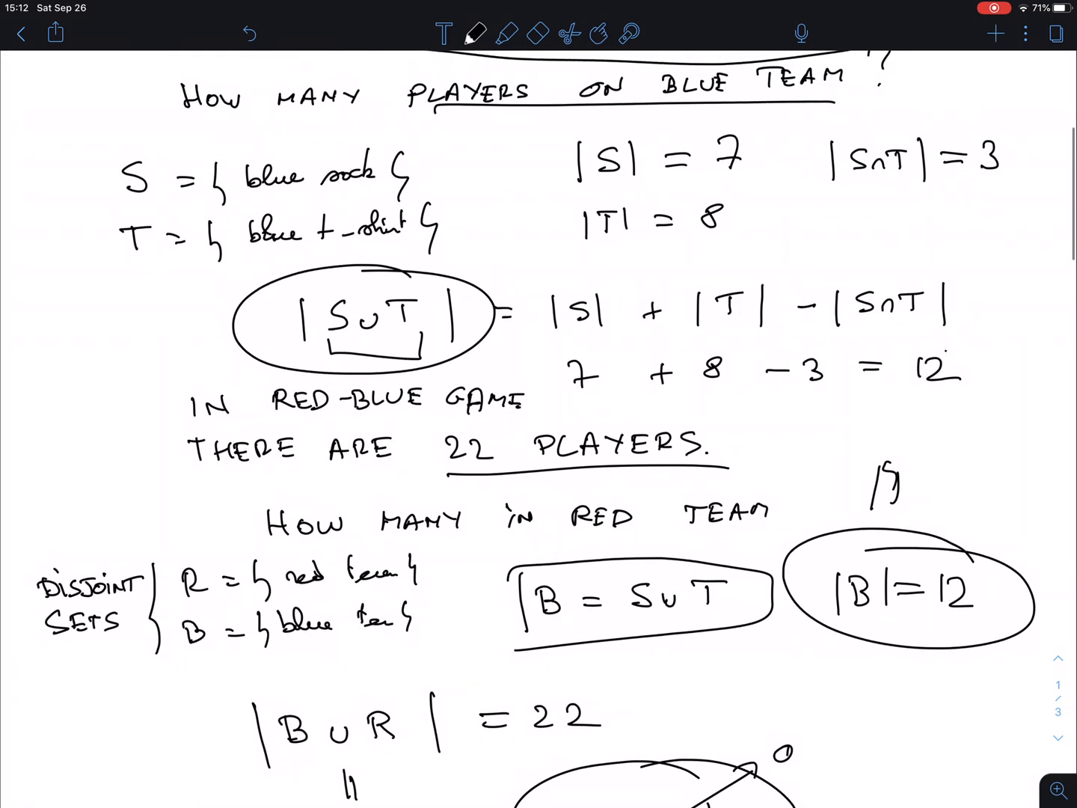
scroll(538, 421, "down", 2)
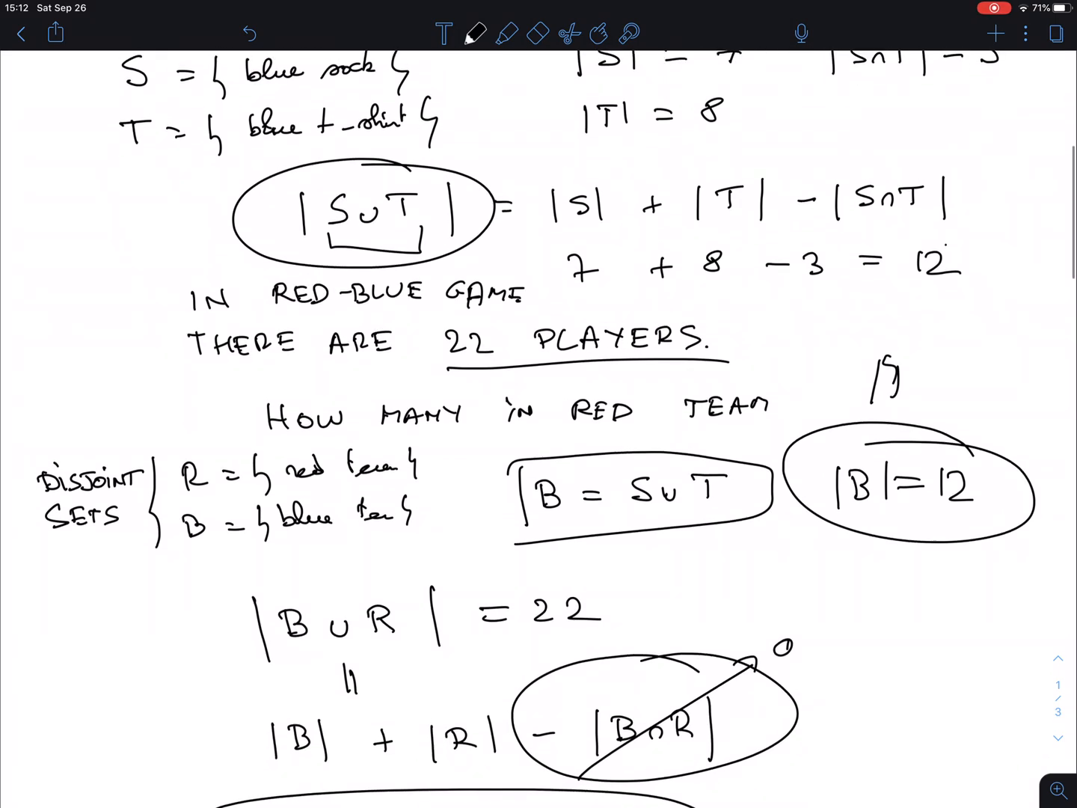
scroll(538, 421, "up", 2)
scroll(539, 421, "up", 5)
scroll(539, 420, "up", 1)
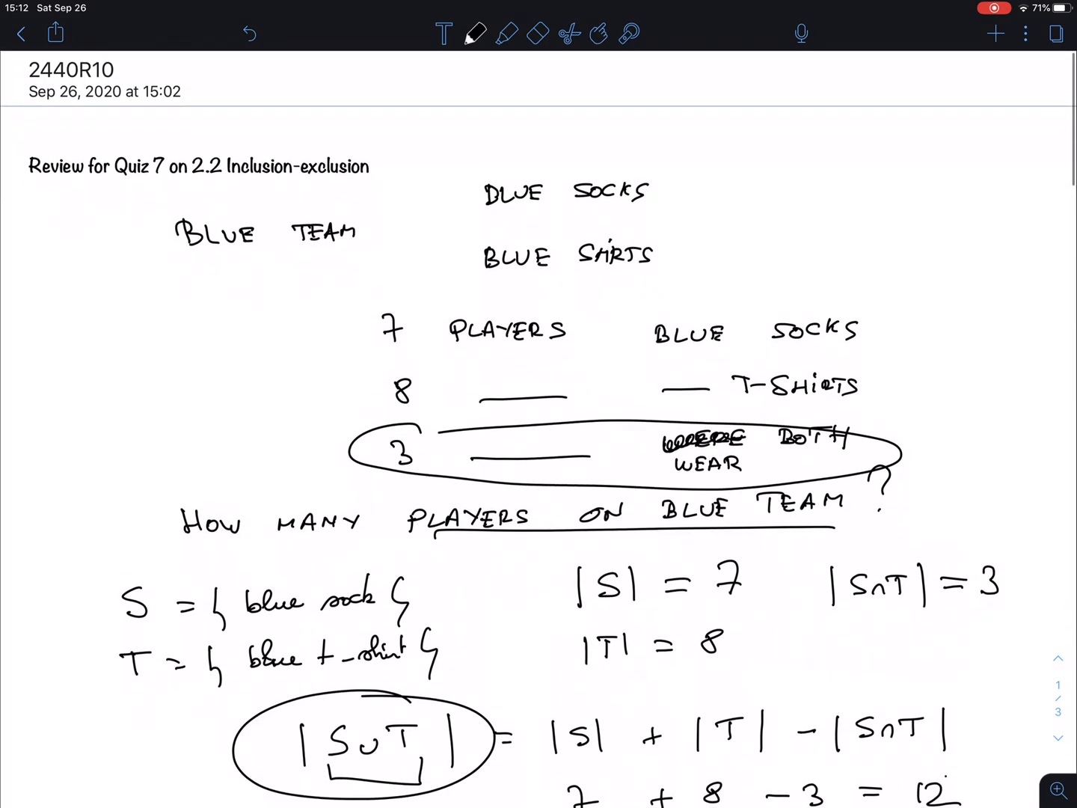
scroll(538, 421, "down", 10)
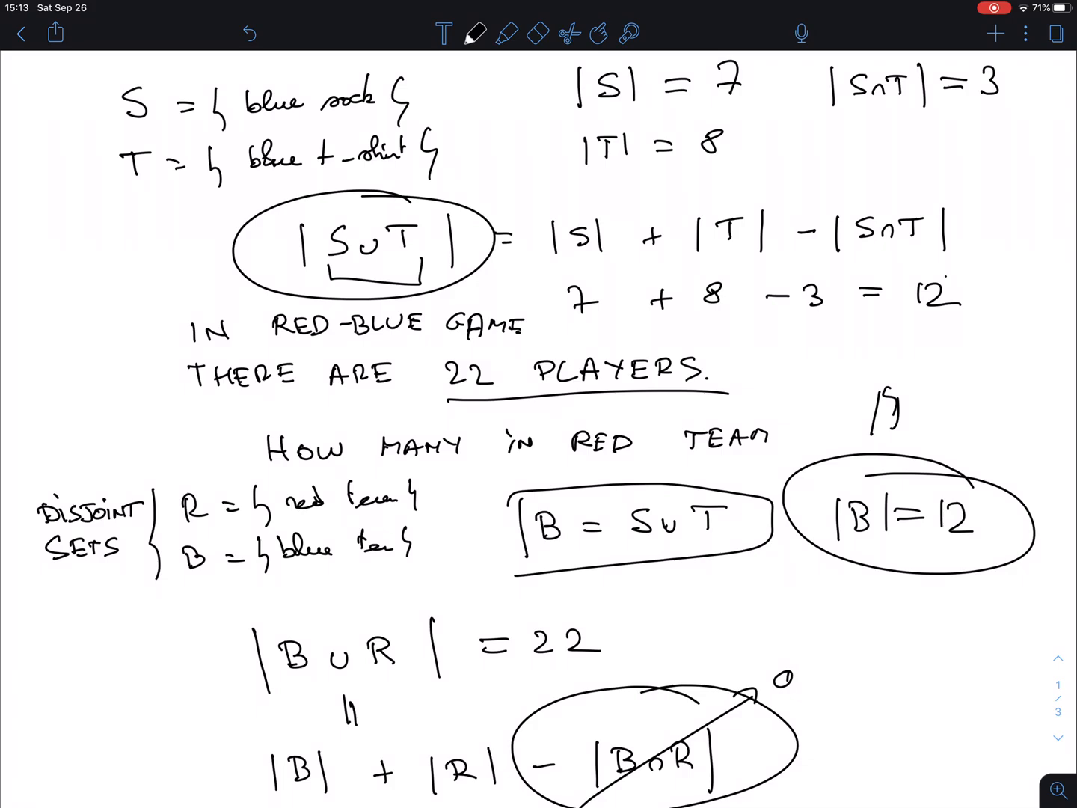
Step: Draw a loop around the |S∪T| = |S| + |T| − |S∩T| formula line
mouse_move(278, 192)
left_mouse_down()
mouse_move(452, 177)
mouse_move(984, 270)
mouse_move(244, 291)
left_mouse_up()
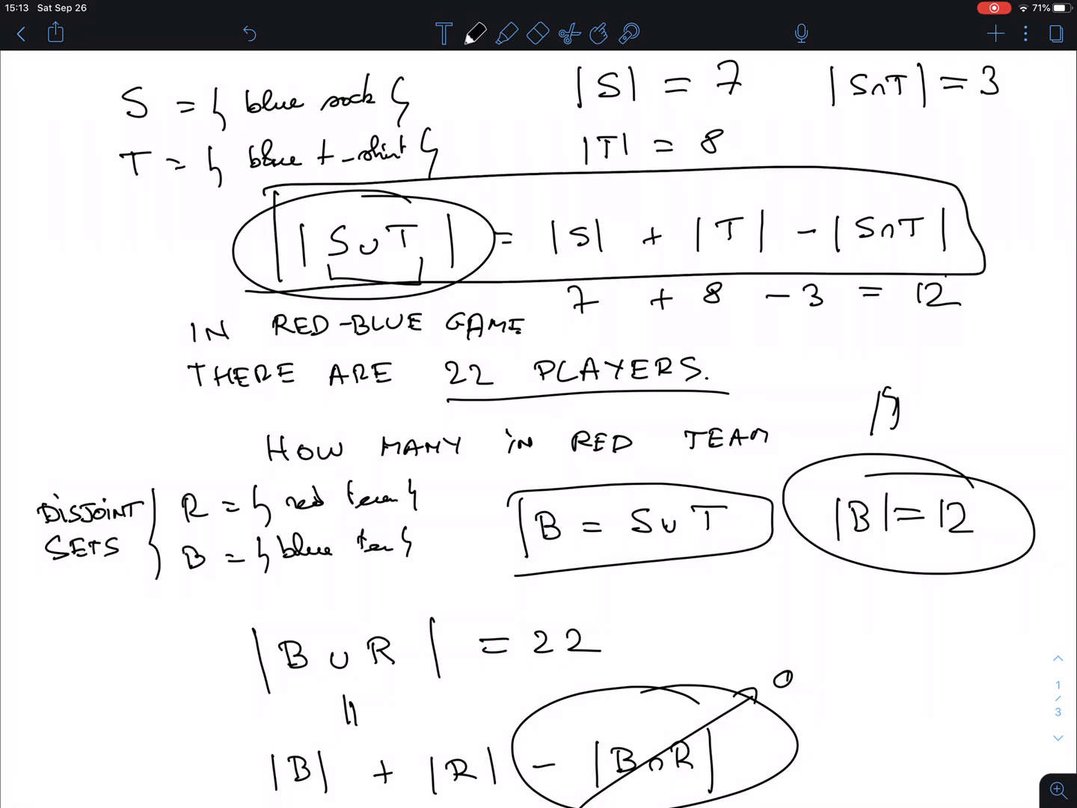